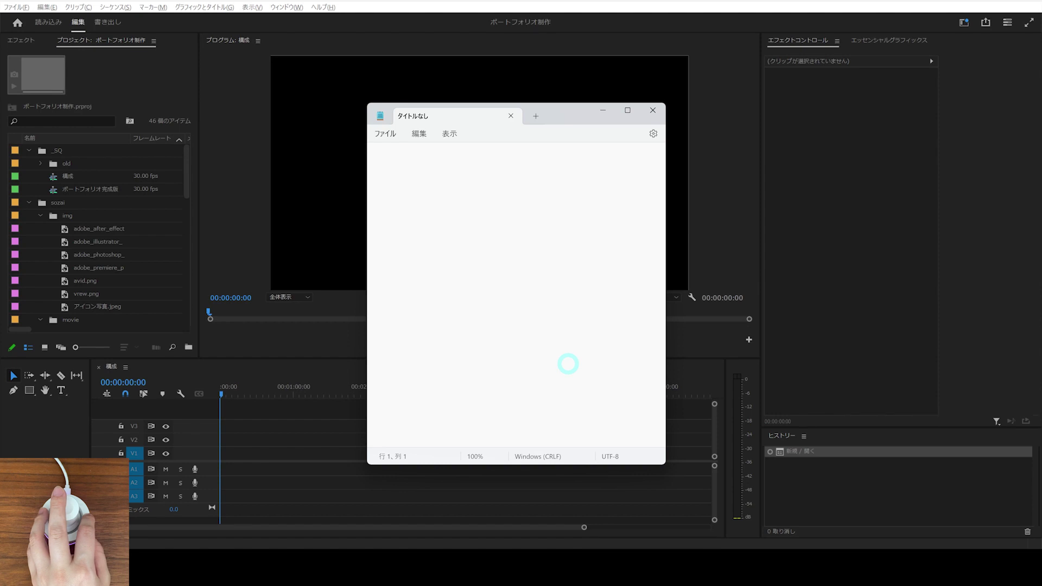
# - Paste the six section headings and list ビジネス系 and バラエティ系 under サンプル動画
pyautogui.write('オープニング  自己紹介  サンプル動画  スキル紹介  実績公開  エンディング')
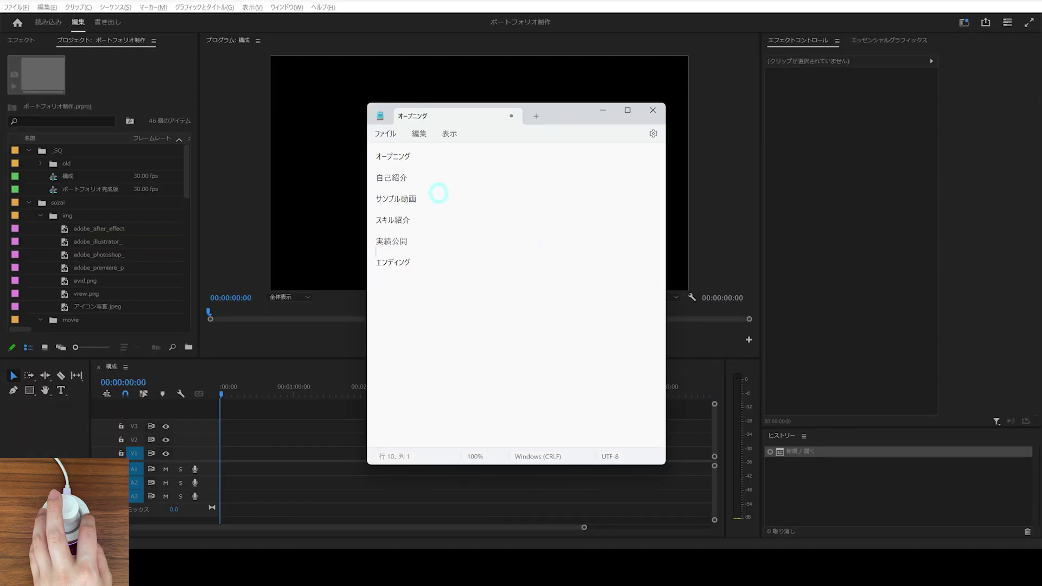
pyautogui.click(439, 199)
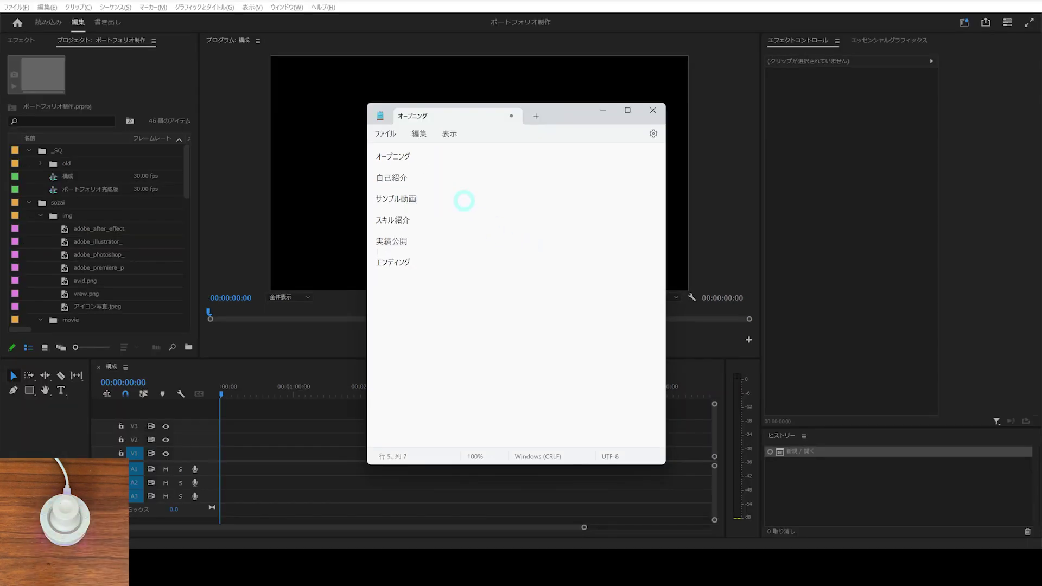
pyautogui.press('Return')
pyautogui.write('・')
pyautogui.write('ビジネス系')
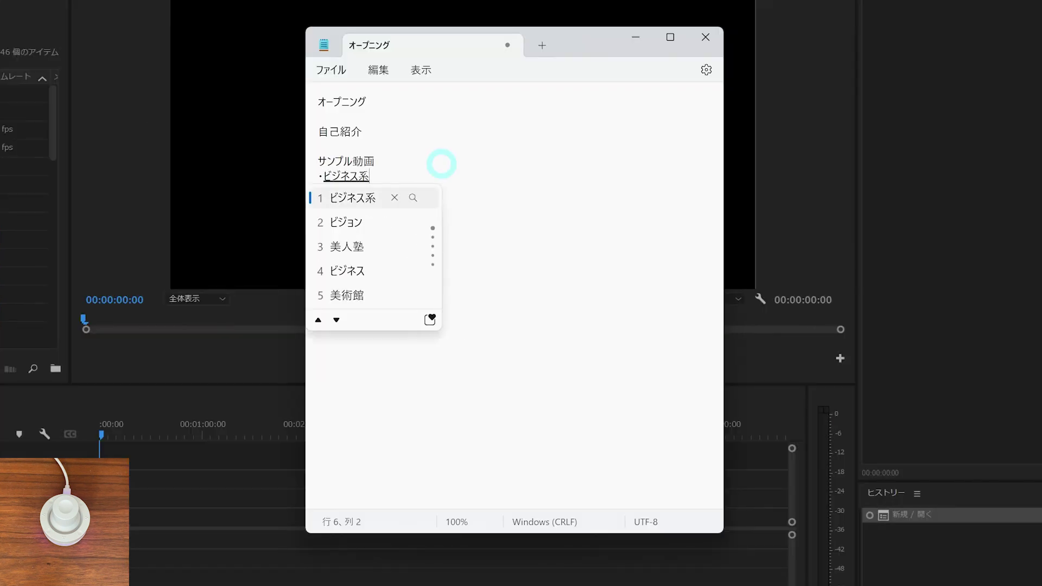
pyautogui.press('Return')
pyautogui.press('Return')
pyautogui.write('バラエティ系')
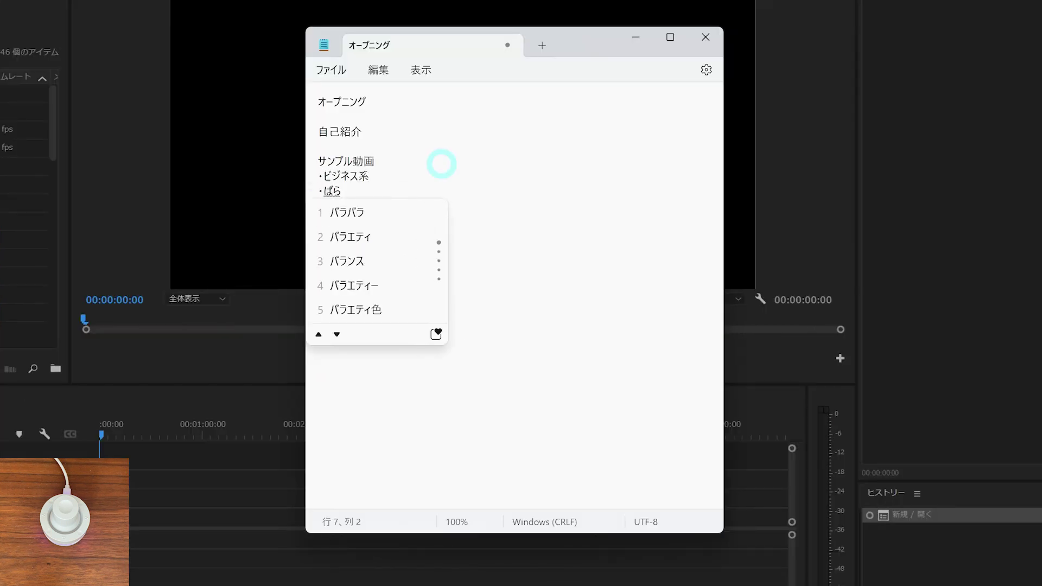
pyautogui.write('スキル紹介')
# - Add スキル紹介 bullets: モザイク追従, クロマキー合成, カラーグレーディング and 尺を見ていくつか
pyautogui.press('Return')
pyautogui.write('・')
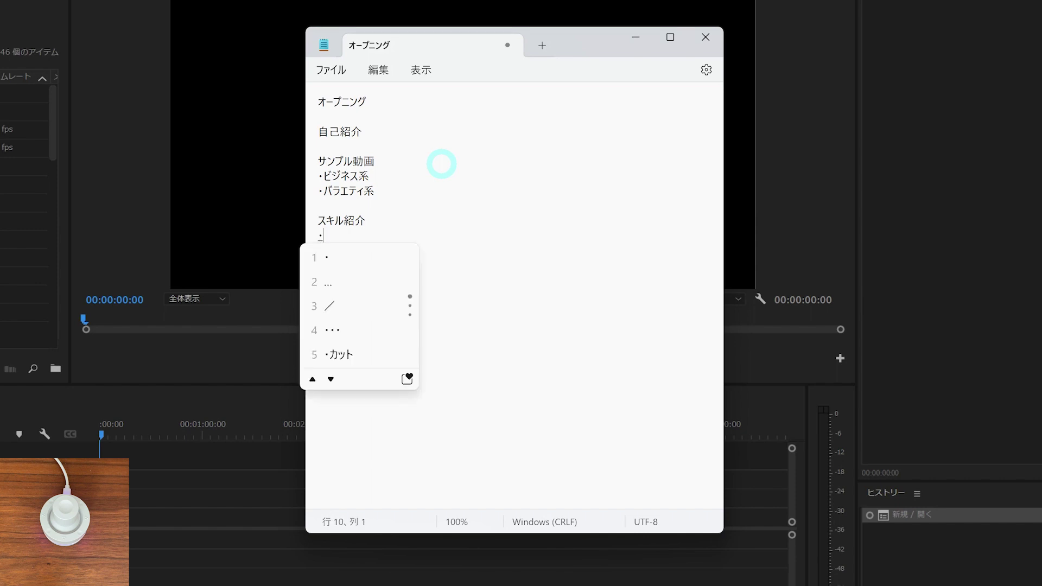
pyautogui.write('モザイク追従')
pyautogui.press('Return')
pyautogui.press('Return')
pyautogui.write('・クロマキー合成')
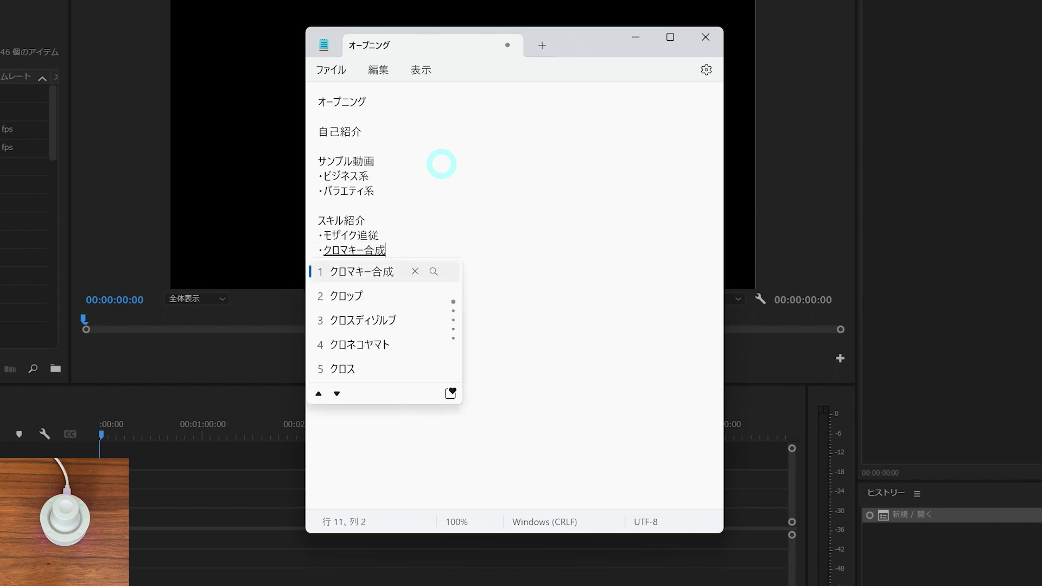
pyautogui.press('Return')
pyautogui.press('Return')
pyautogui.write('・')
pyautogui.write('カラーグレーディング')
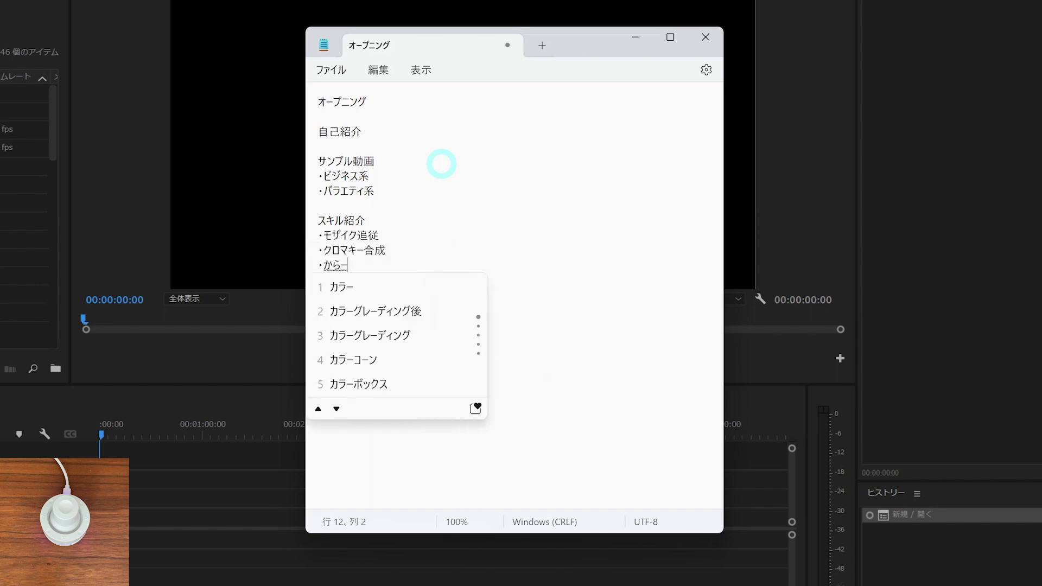
pyautogui.press('Return')
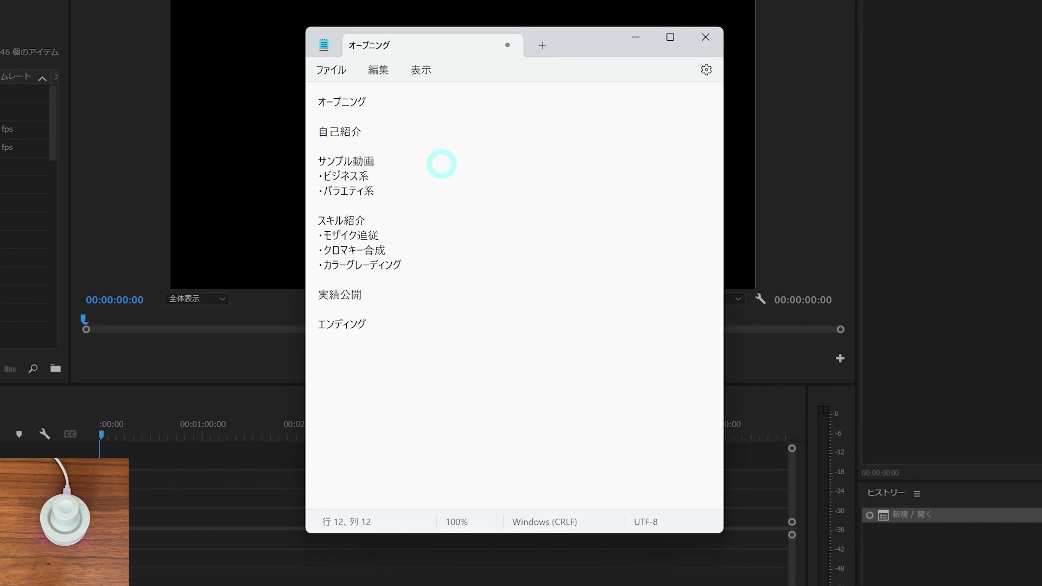
pyautogui.press('Return')
pyautogui.write('尺を見ていくつか')
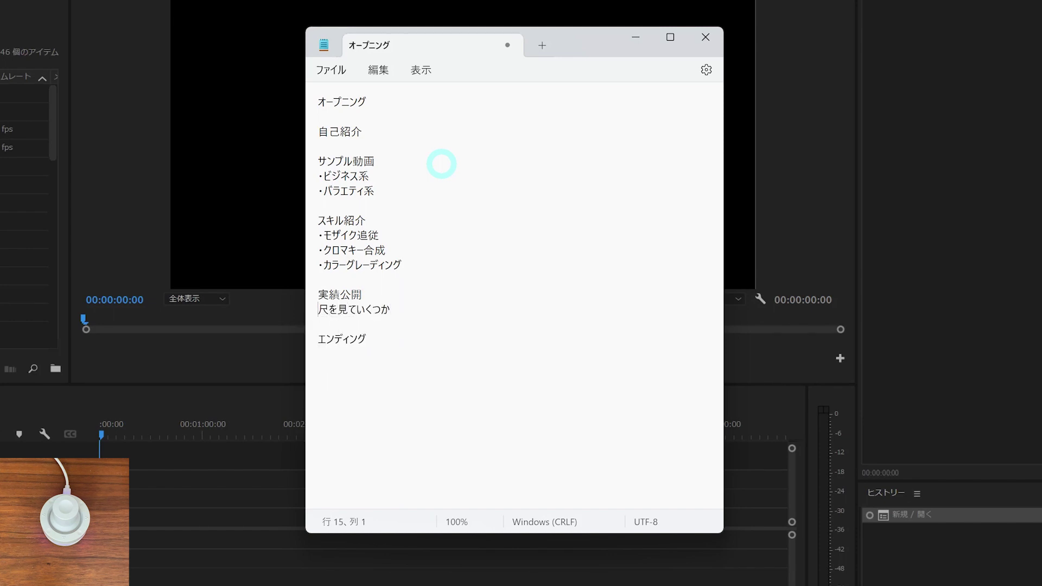
pyautogui.write('・')
# - Add 名前 and 使えるソフト紹介 bullets under 自己紹介
pyautogui.click(424, 120)
pyautogui.press('Return')
pyautogui.write('・')
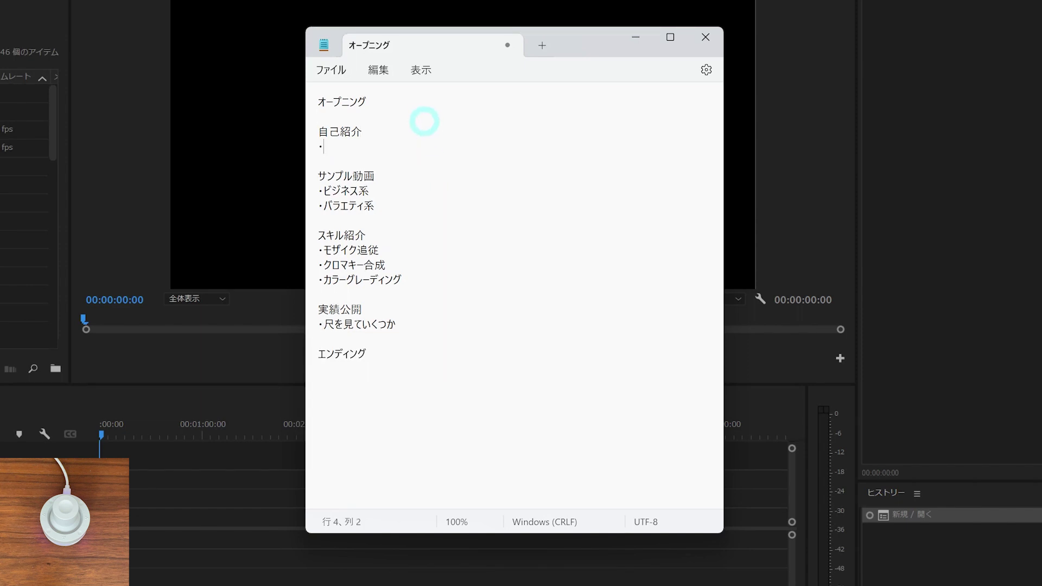
pyautogui.write('つ使えるそふと')
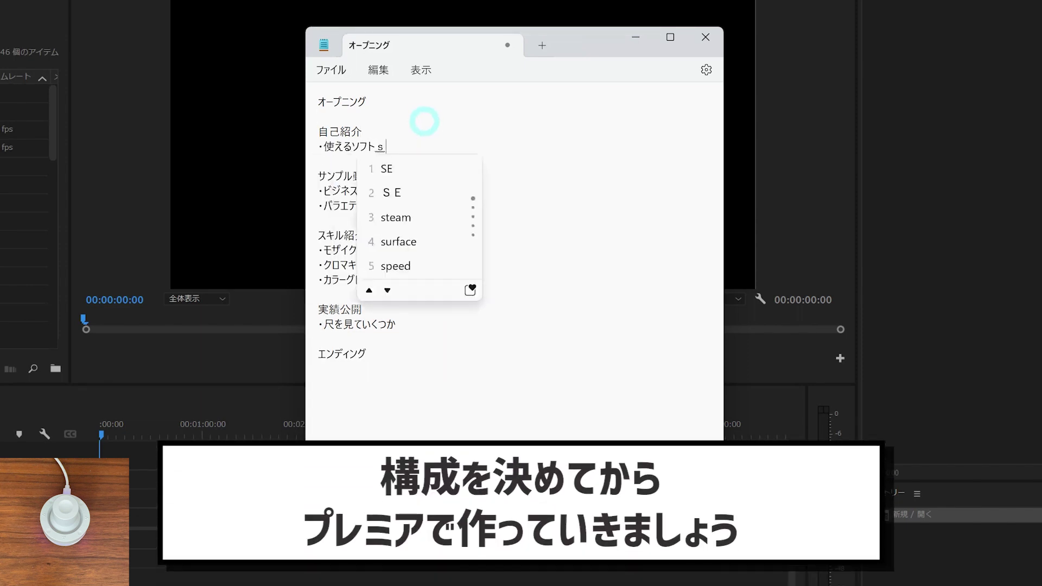
pyautogui.write('紹介')
pyautogui.press('Return')
pyautogui.press('Up')
pyautogui.press('End')
pyautogui.press('Return')
pyautogui.write('・なまえ')
pyautogui.press('space')
pyautogui.press('Return')
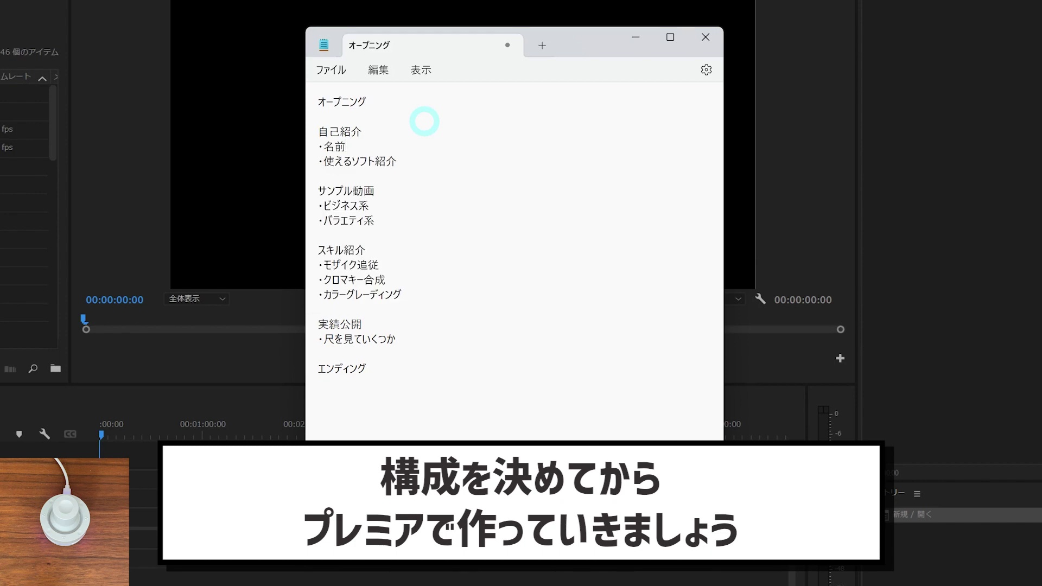
# - Add a 連絡先 bullet under エンディング
pyautogui.click(428, 378)
pyautogui.press('Return')
pyautogui.write('・れんらくさき')
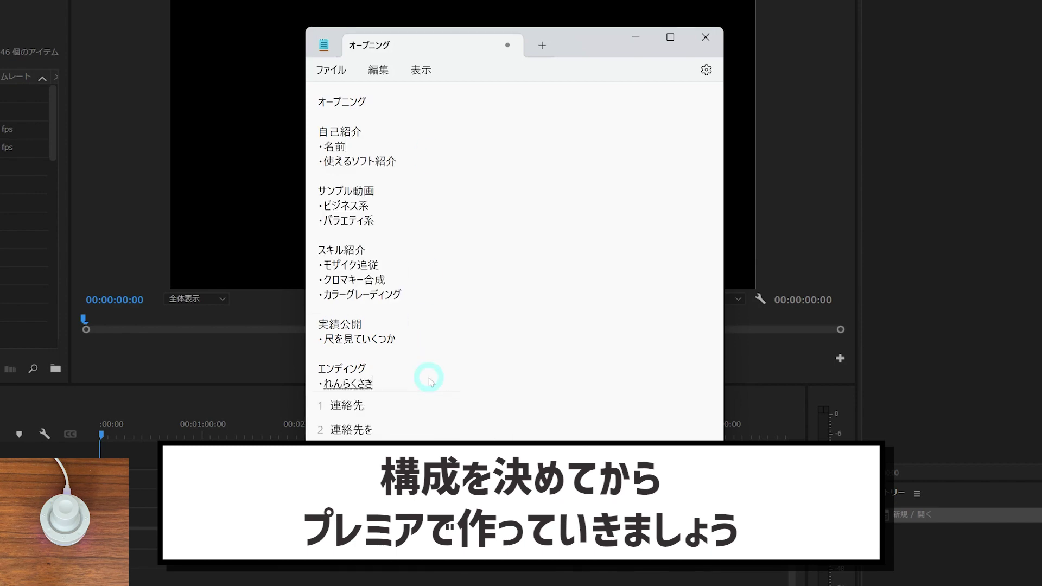
pyautogui.press('space')
pyautogui.press('Return')
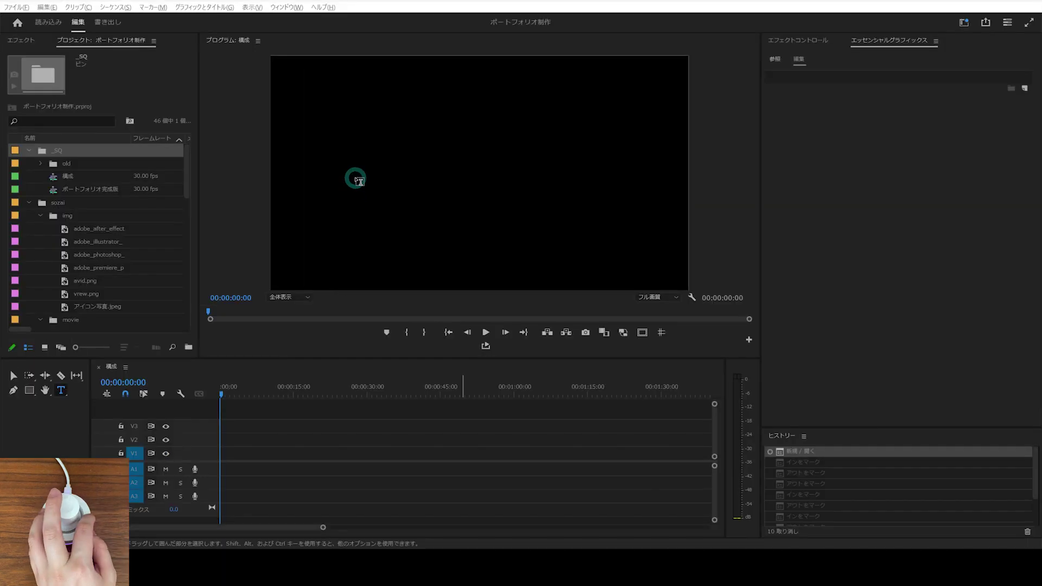
# - Create a horizontally centered オープニング title in the video frame
pyautogui.click(381, 178)
pyautogui.write('おーぷにんぐ')
pyautogui.press('space')
pyautogui.press('Return')
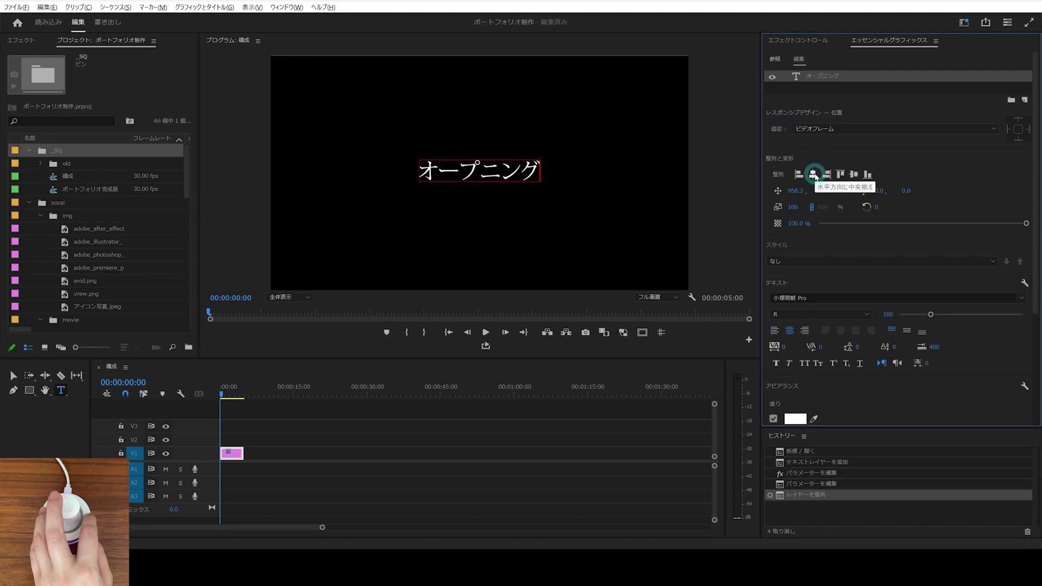
pyautogui.click(242, 407)
# - Stretch the オープニング title clip to over a minute on the timeline
pyautogui.press('-')
pyautogui.moveTo(233, 453); pyautogui.dragTo(502, 452)
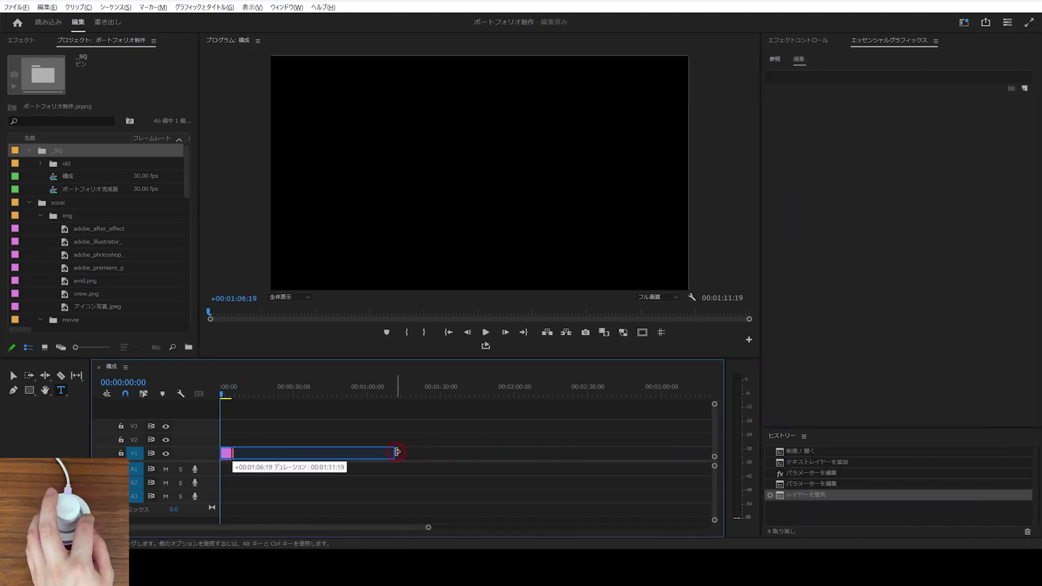
pyautogui.moveTo(397, 452); pyautogui.dragTo(398, 452)
pyautogui.press('=')
pyautogui.press('=')
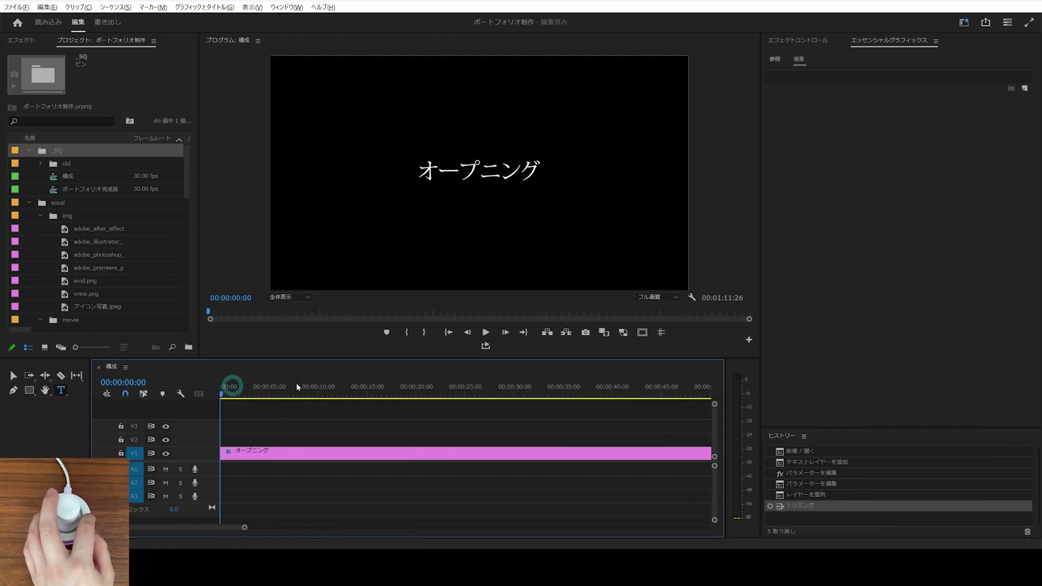
# - Razor the title clip at 3 seconds and again 5 seconds later at 8 seconds
pyautogui.click(249, 386)
pyautogui.click(628, 245)
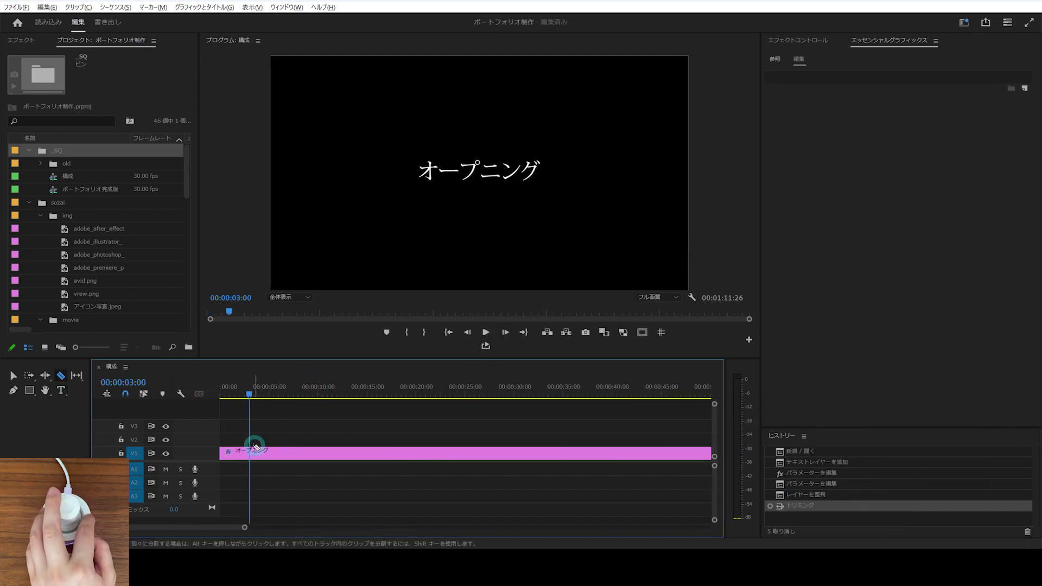
pyautogui.click(253, 452)
pyautogui.write('+500')
pyautogui.press('Return')
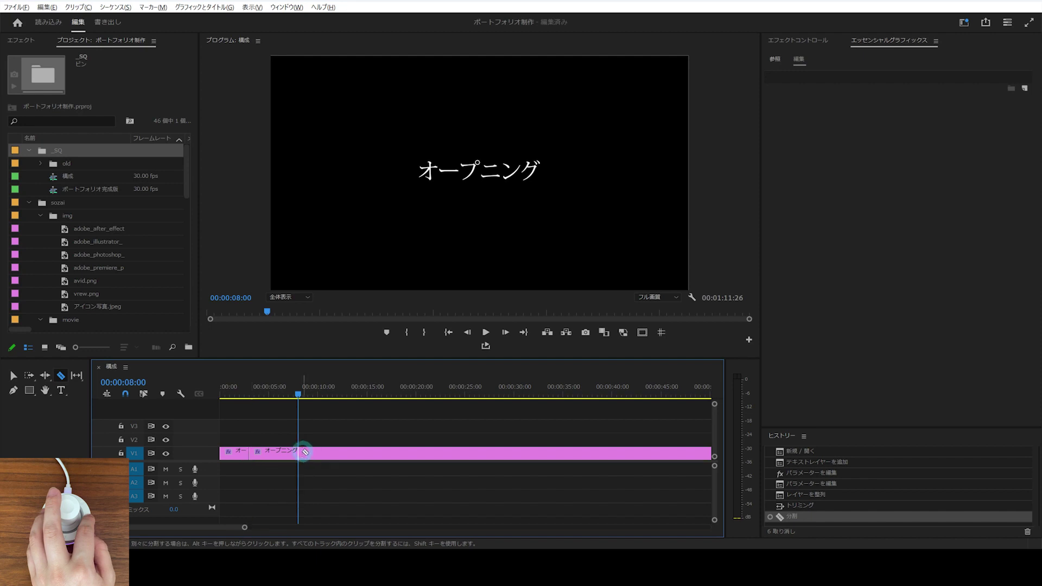
pyautogui.click(298, 452)
# - Retype the middle title piece to read 自己紹介
pyautogui.click(263, 393)
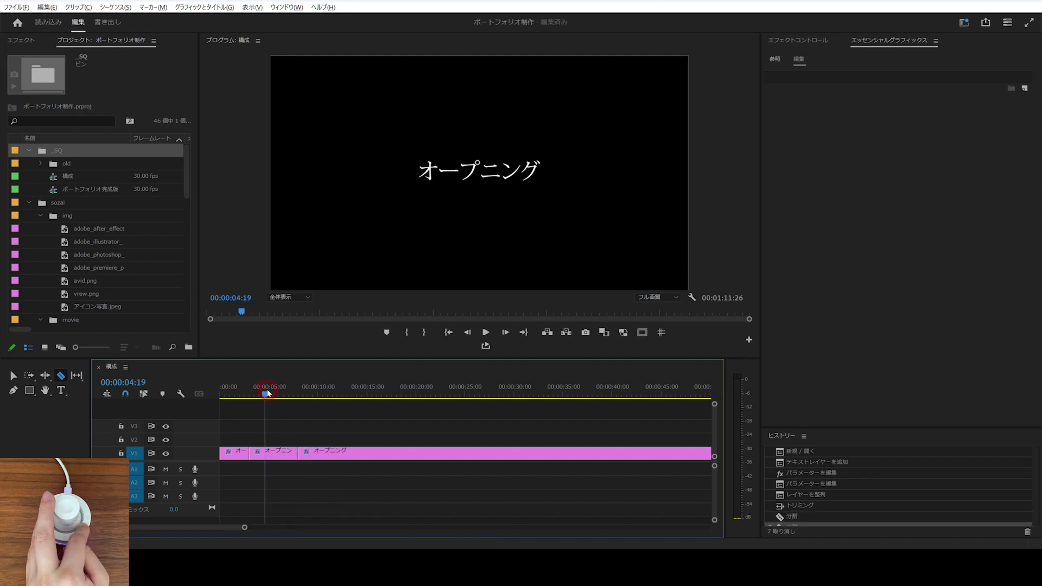
pyautogui.press('v')
pyautogui.click(273, 453)
pyautogui.doubleClick(476, 173)
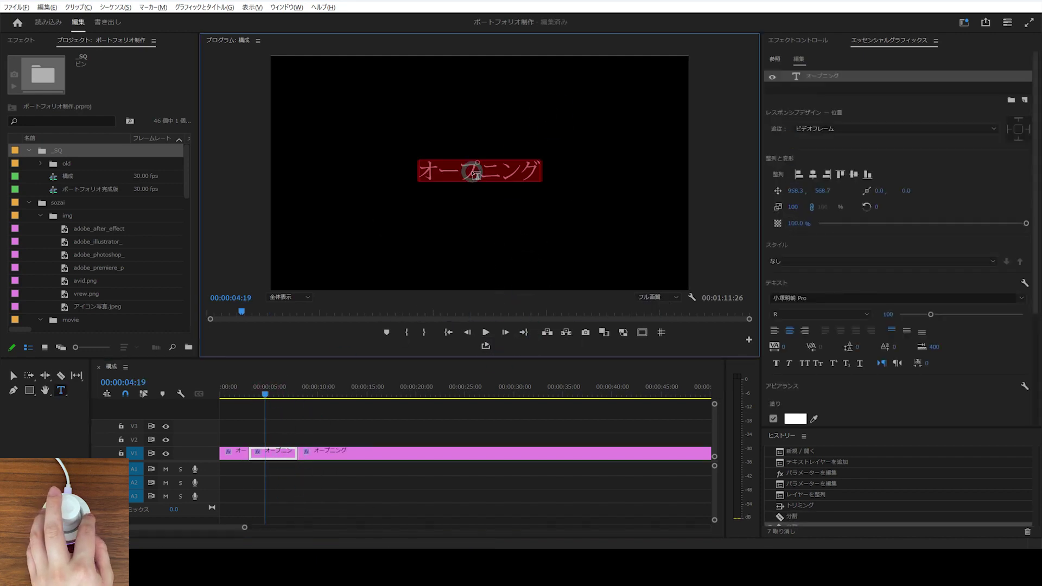
pyautogui.write('自己紹介')
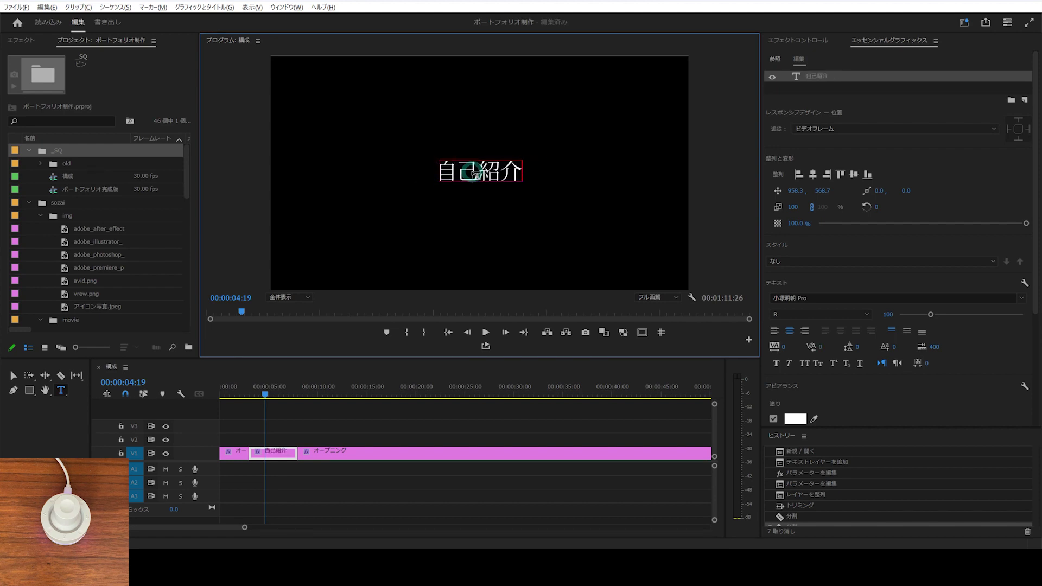
pyautogui.click(295, 393)
pyautogui.moveTo(295, 393); pyautogui.dragTo(326, 393)
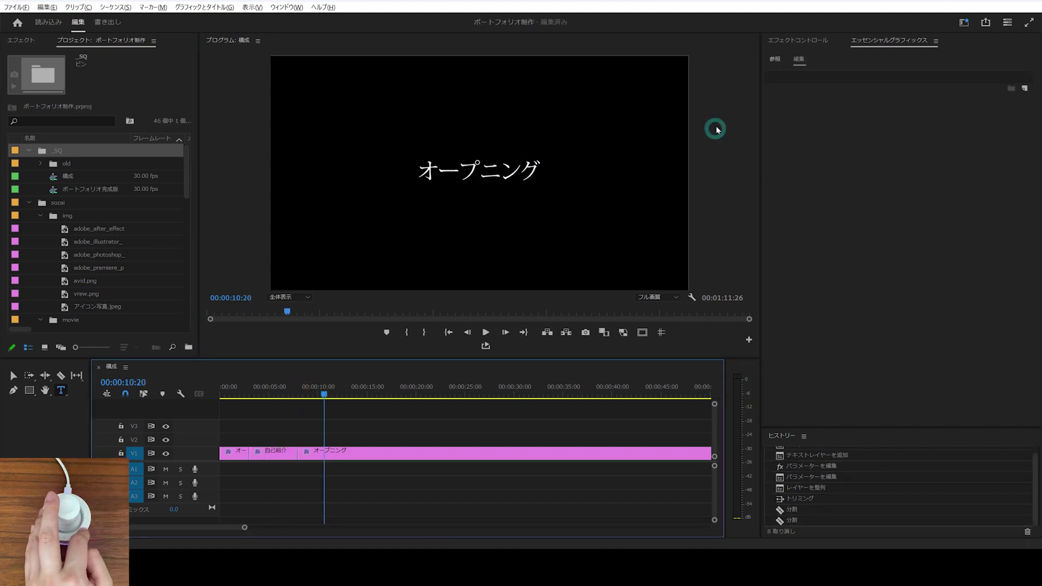
# - Cut the next title piece and retitle it サンプル動画
pyautogui.press('v')
pyautogui.click(328, 395)
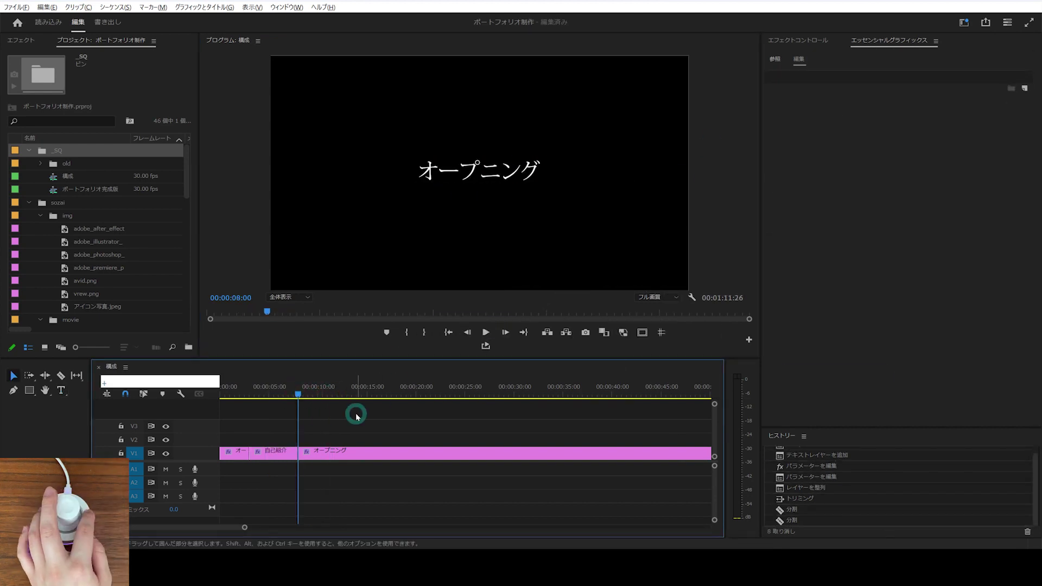
pyautogui.write('t')
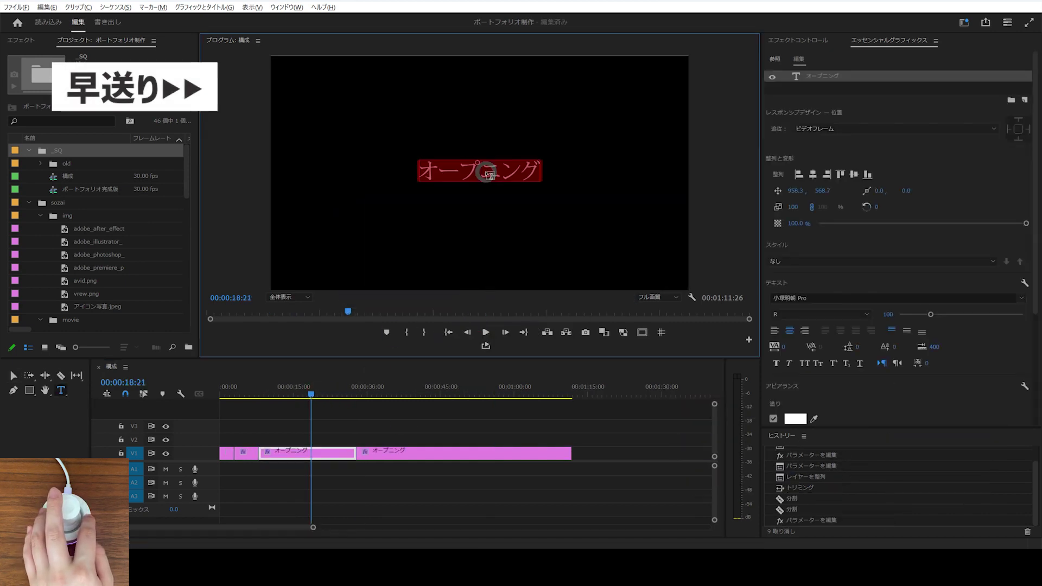
pyautogui.write('サンプル動画')
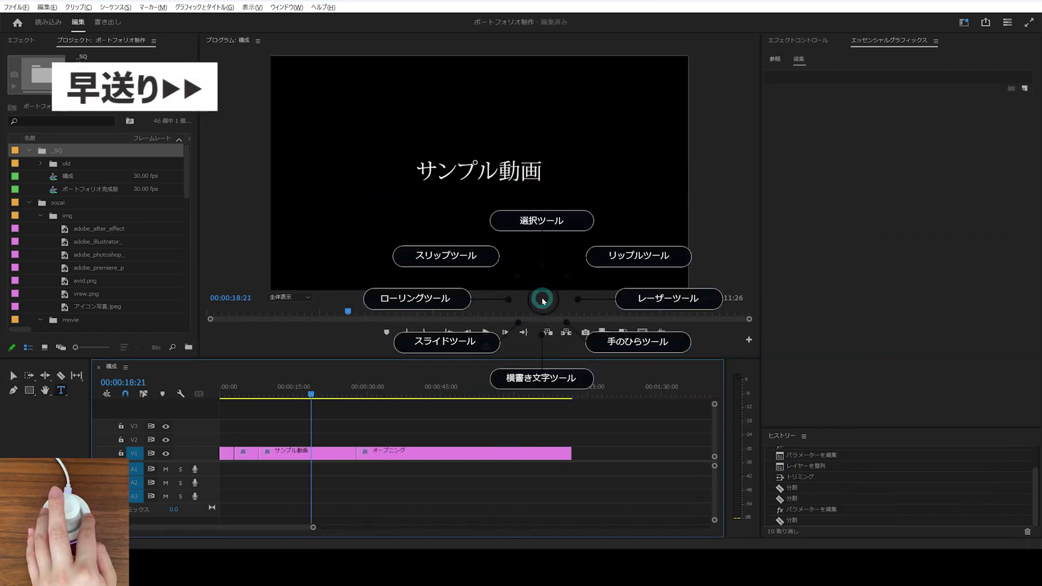
pyautogui.write('c')
pyautogui.click(455, 453)
# - Retitle the following title piece スキル紹介, then return the playhead to the start
pyautogui.click(414, 386)
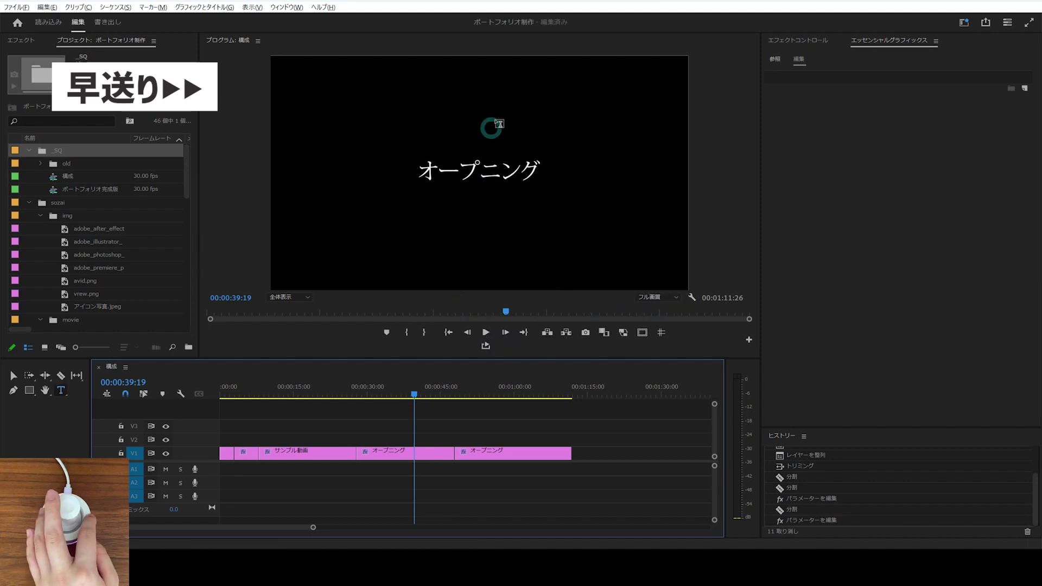
pyautogui.press('t')
pyautogui.tripleClick(477, 171)
pyautogui.write('スキル紹介')
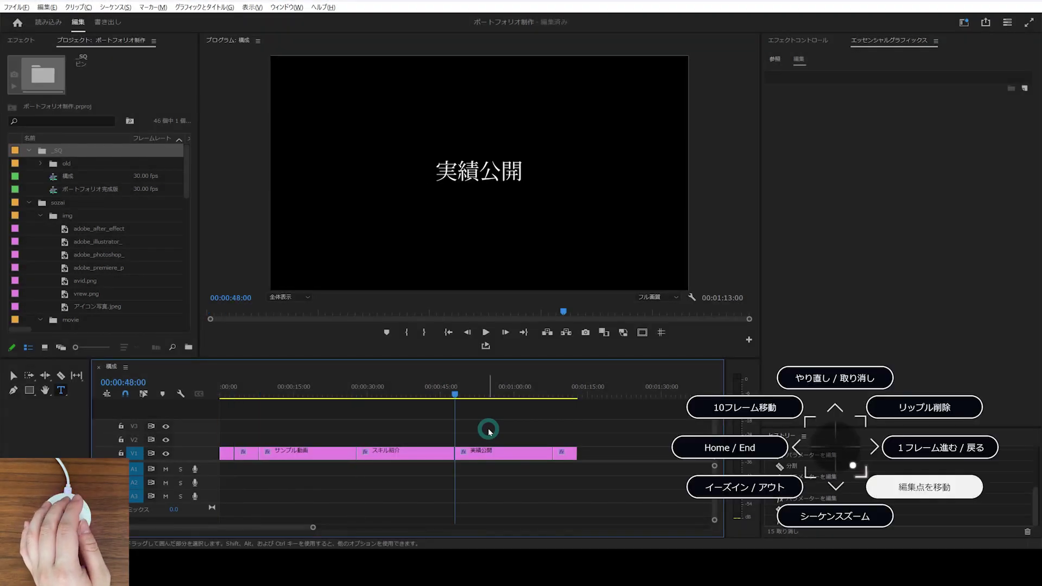
pyautogui.press('Home')
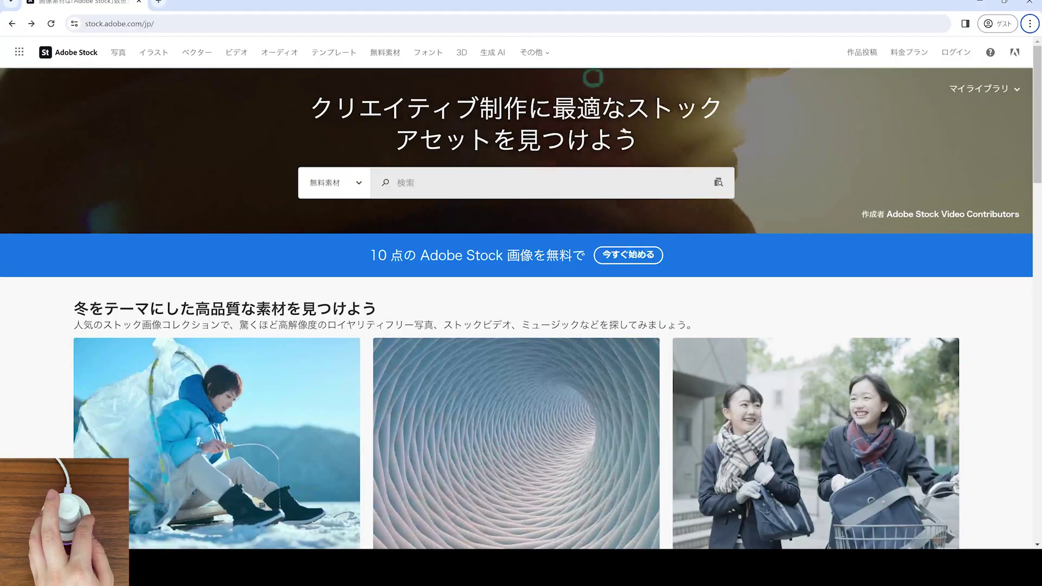
pyautogui.scroll(-3, 302, 400)
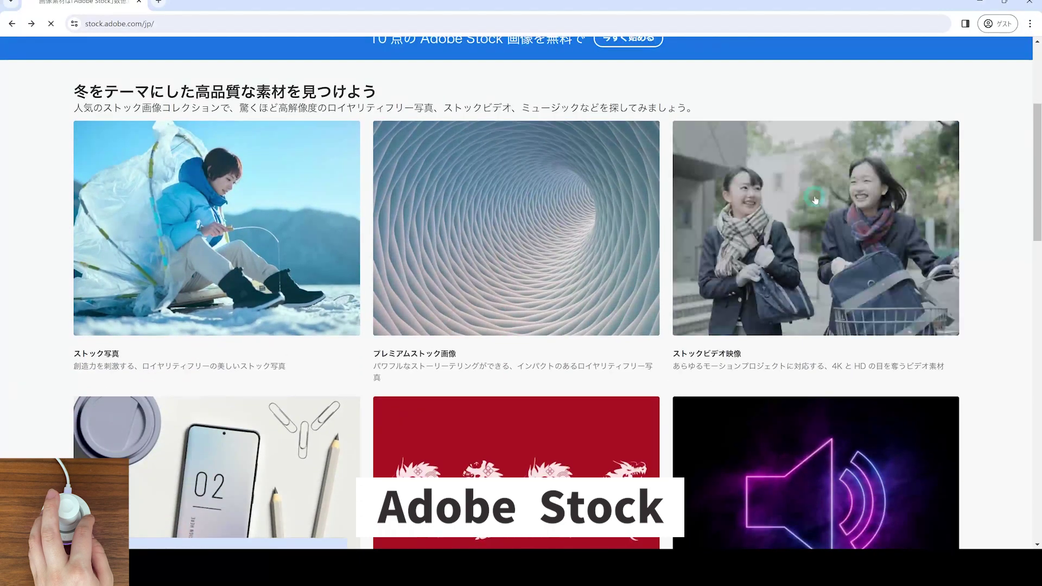
pyautogui.click(814, 200)
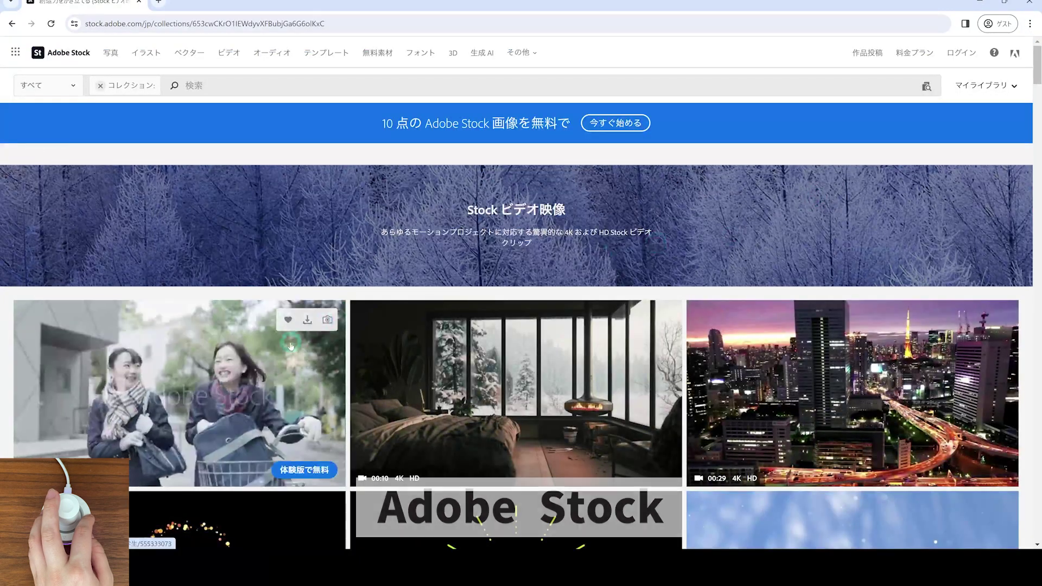
pyautogui.scroll(-4, 256, 366)
pyautogui.scroll(-1, 256, 366)
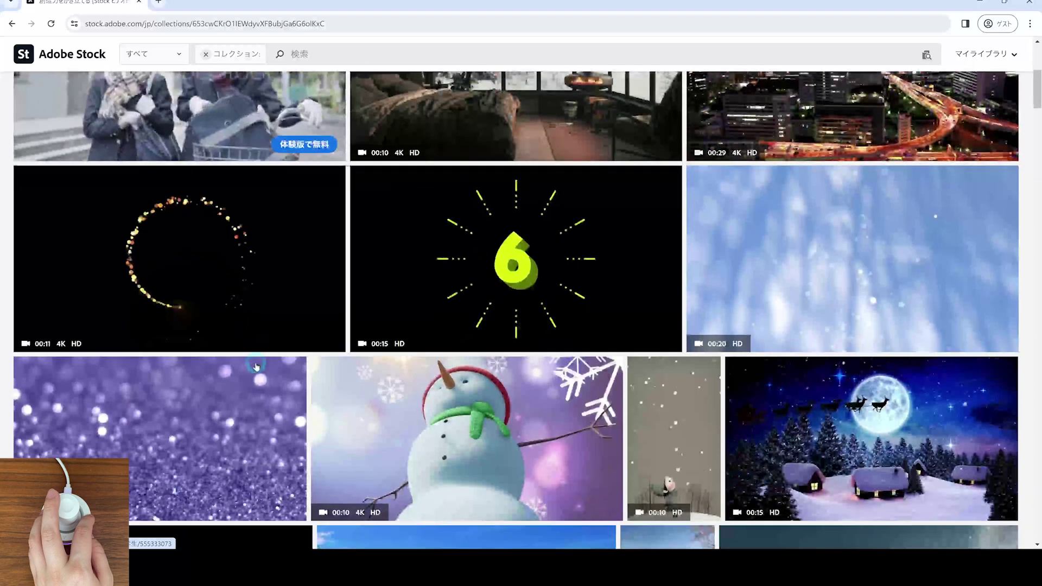
pyautogui.scroll(-2, 256, 366)
pyautogui.scroll(-1, 256, 367)
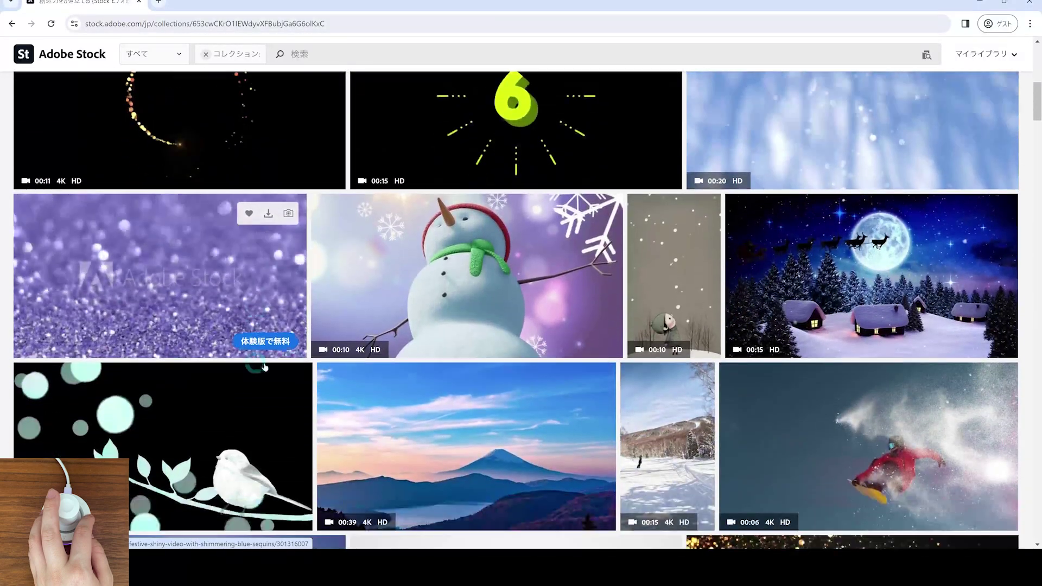
pyautogui.scroll(-3, 605, 345)
pyautogui.scroll(-3, 606, 344)
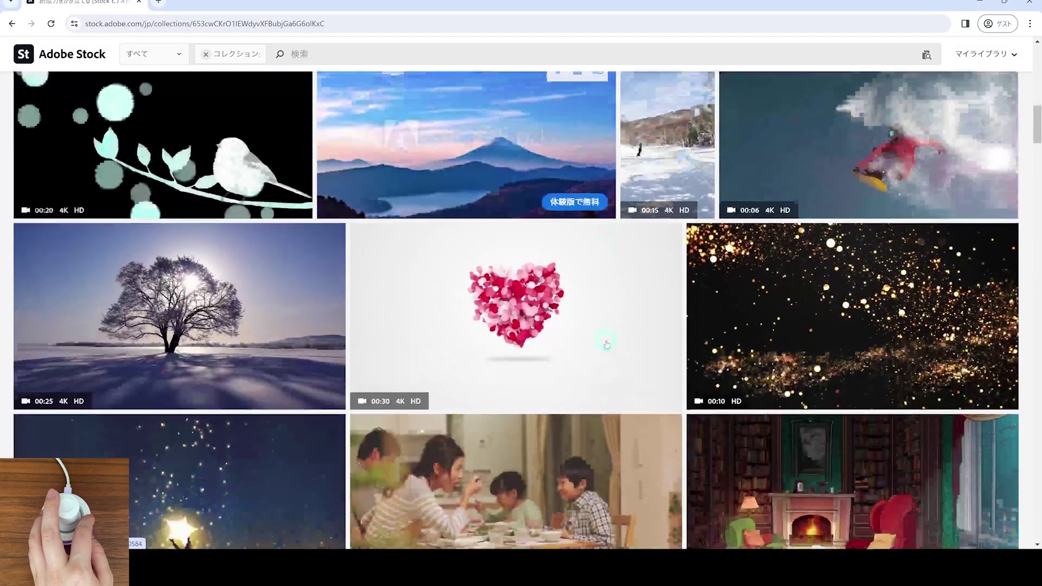
pyautogui.scroll(-3, 605, 344)
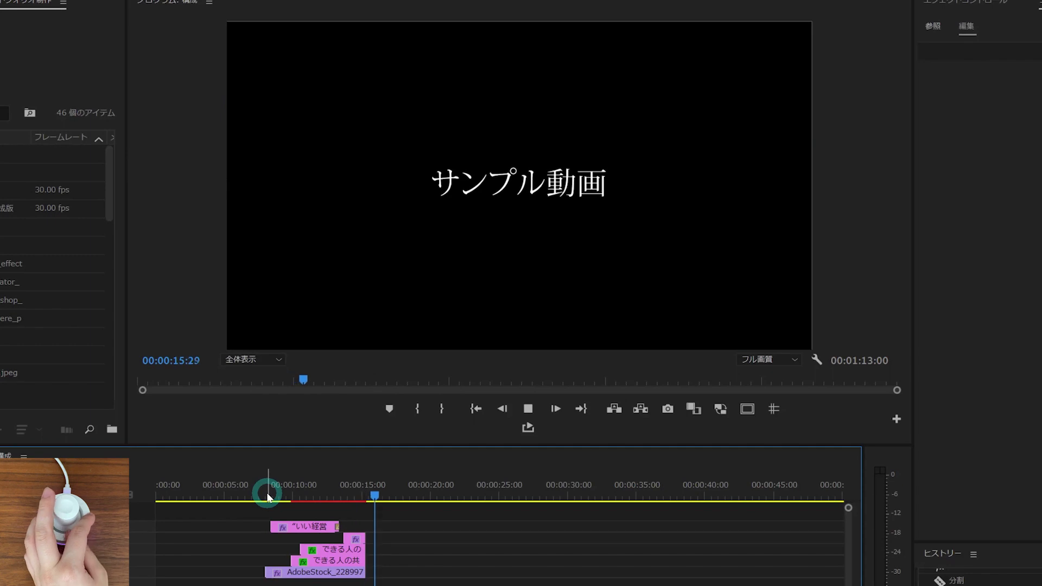
# - On the できる人の共通点 frame, toggle the interview clip's Lumetri Color off, on, then off
pyautogui.moveTo(266, 493); pyautogui.dragTo(291, 493)
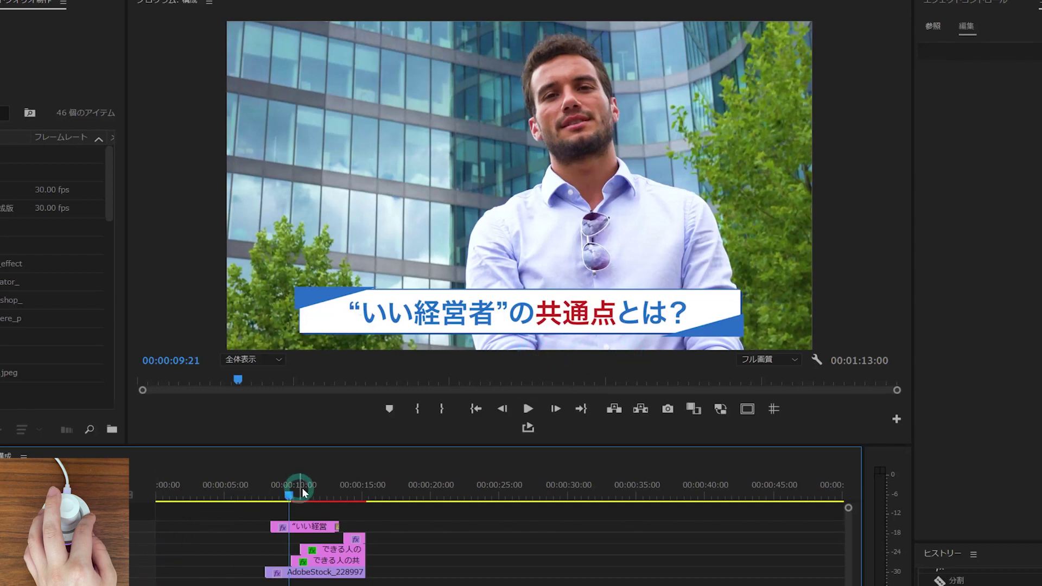
pyautogui.moveTo(303, 493); pyautogui.dragTo(331, 485)
pyautogui.click(386, 134)
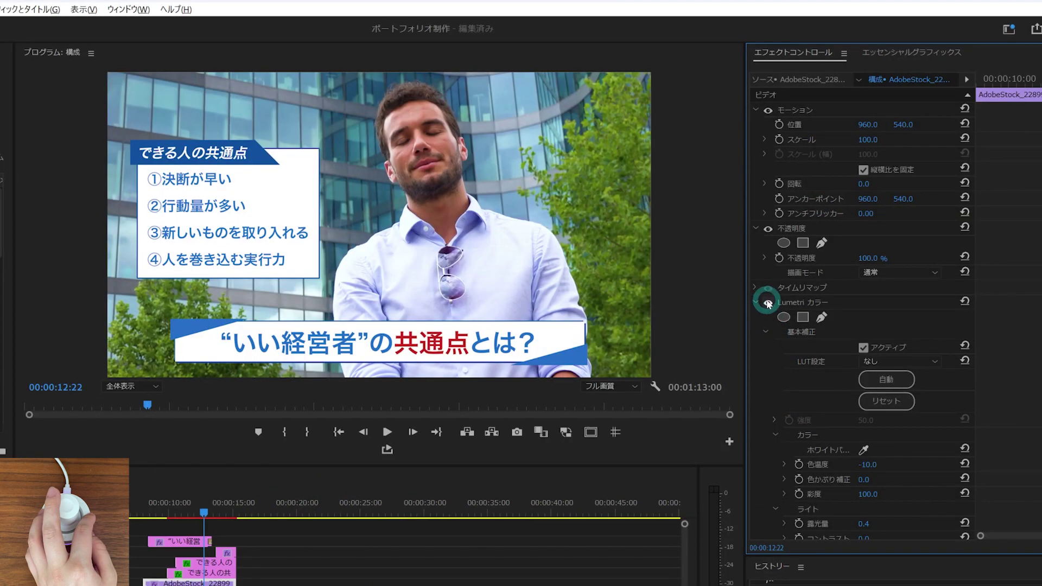
pyautogui.click(768, 302)
pyautogui.click(767, 303)
pyautogui.click(767, 303)
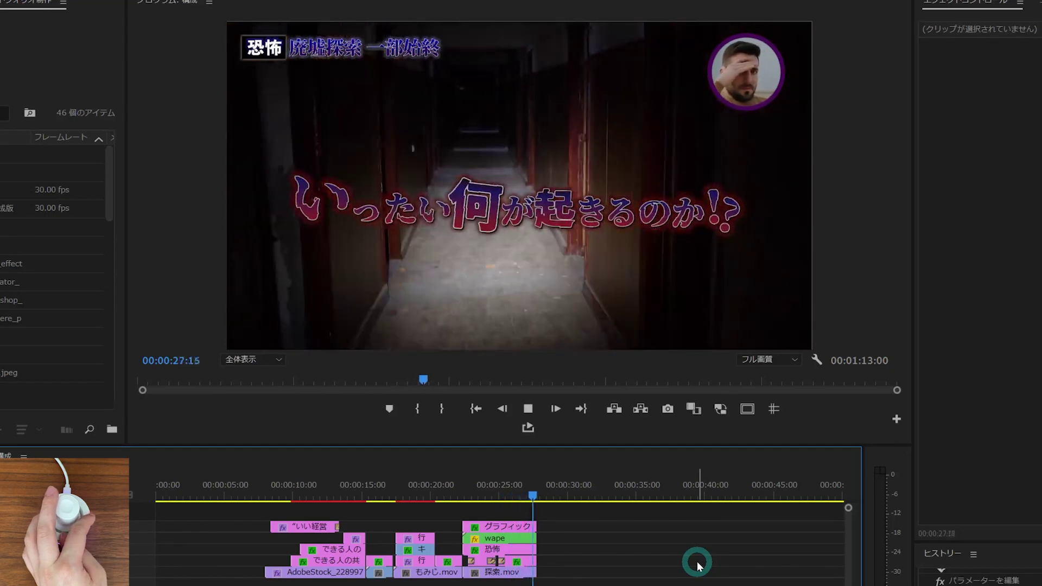
pyautogui.click(474, 487)
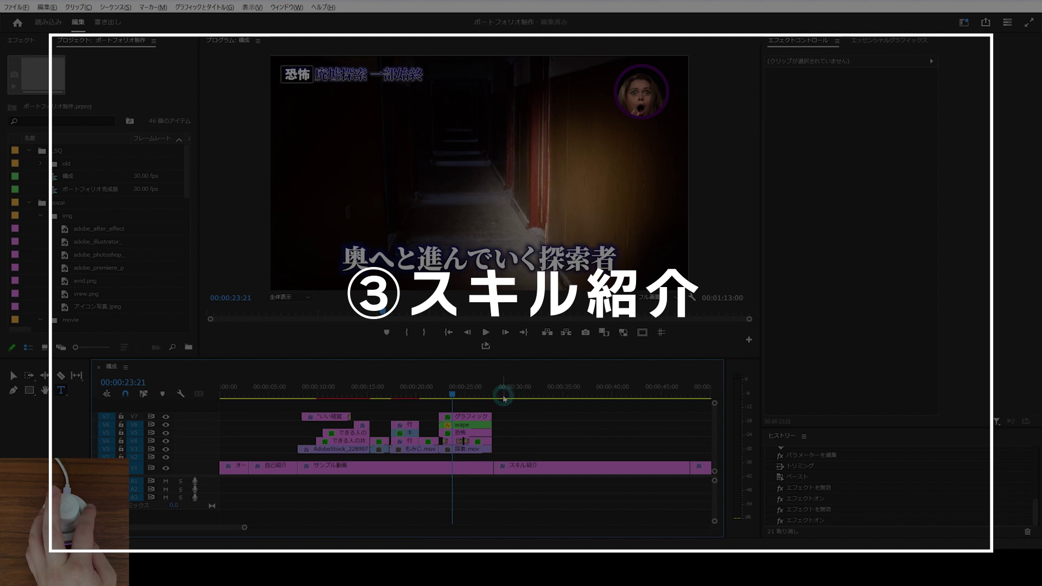
# - Ripple-trim the end of サンプル動画 shorter so the sequence runs 01:12:24
pyautogui.scroll(2, 502, 398)
pyautogui.scroll(2, 502, 399)
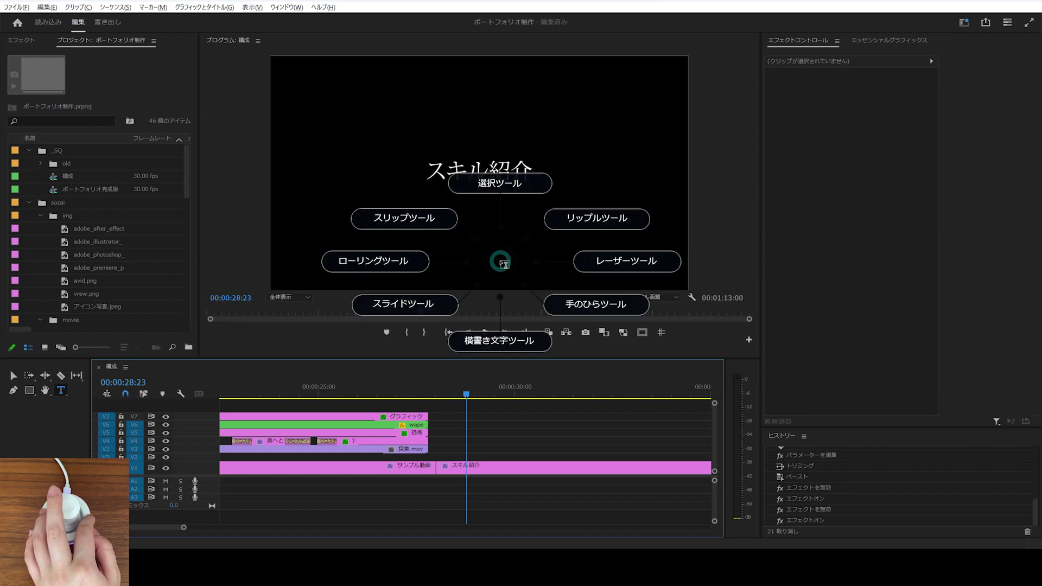
pyautogui.press('y')
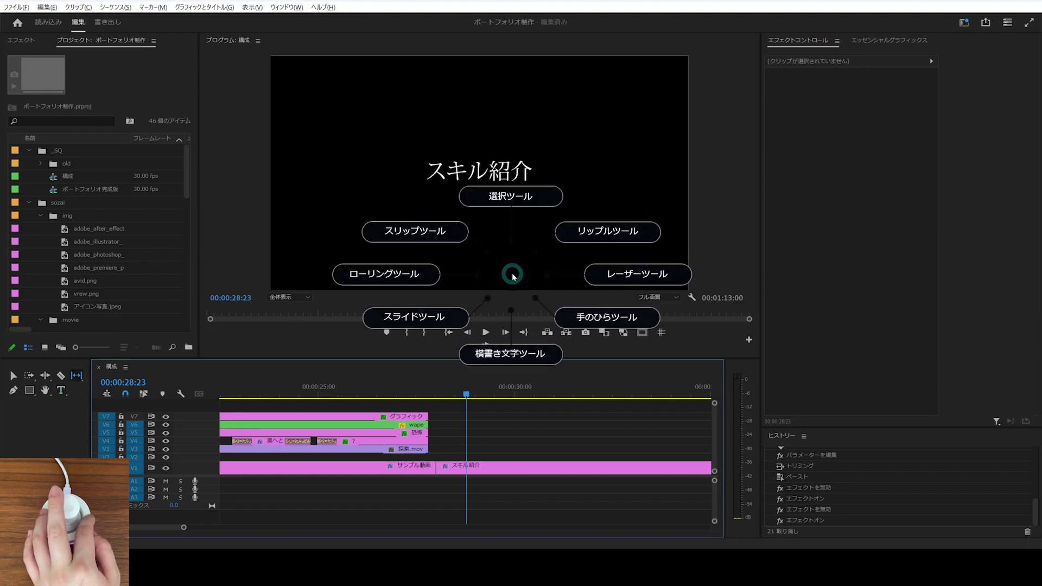
pyautogui.click(600, 233)
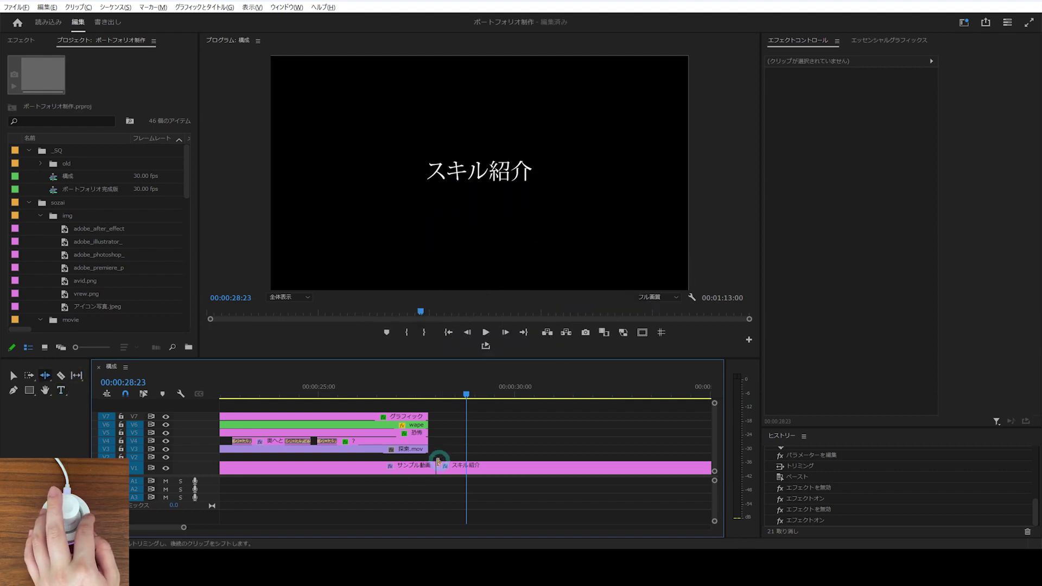
pyautogui.moveTo(433, 468); pyautogui.dragTo(429, 468)
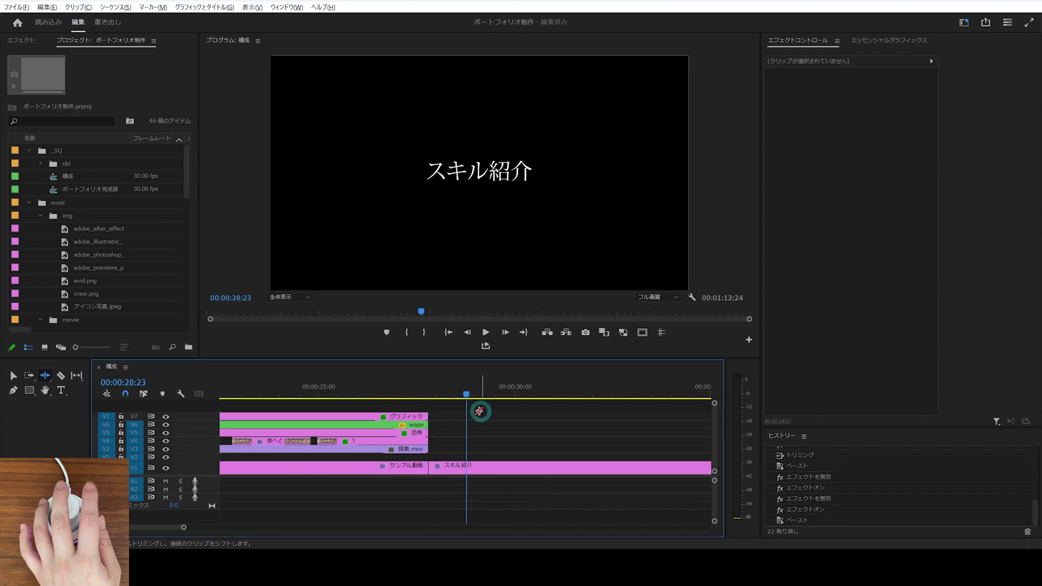
pyautogui.press('-')
pyautogui.press('-')
pyautogui.press('-')
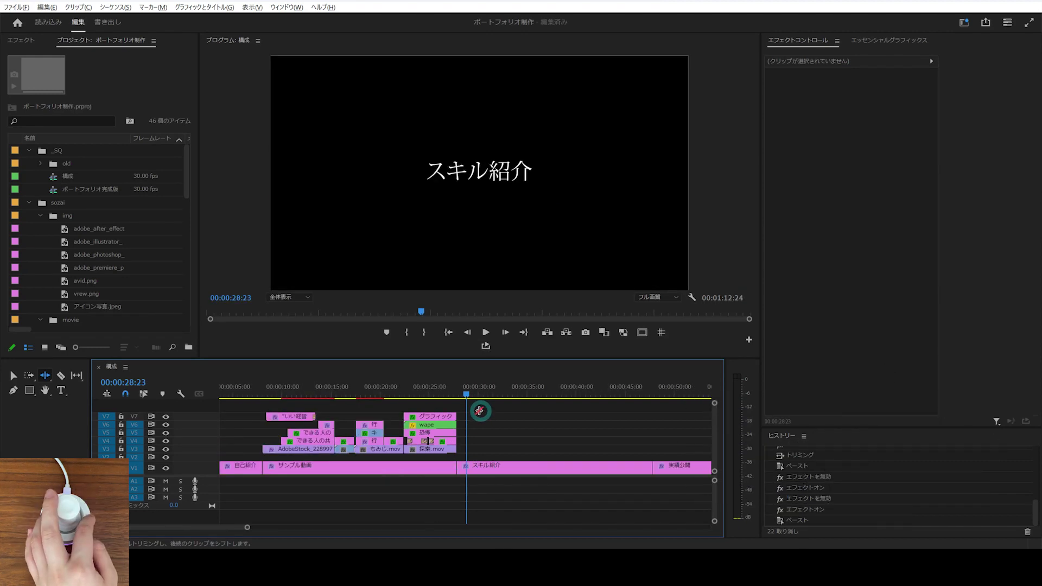
pyautogui.press('v')
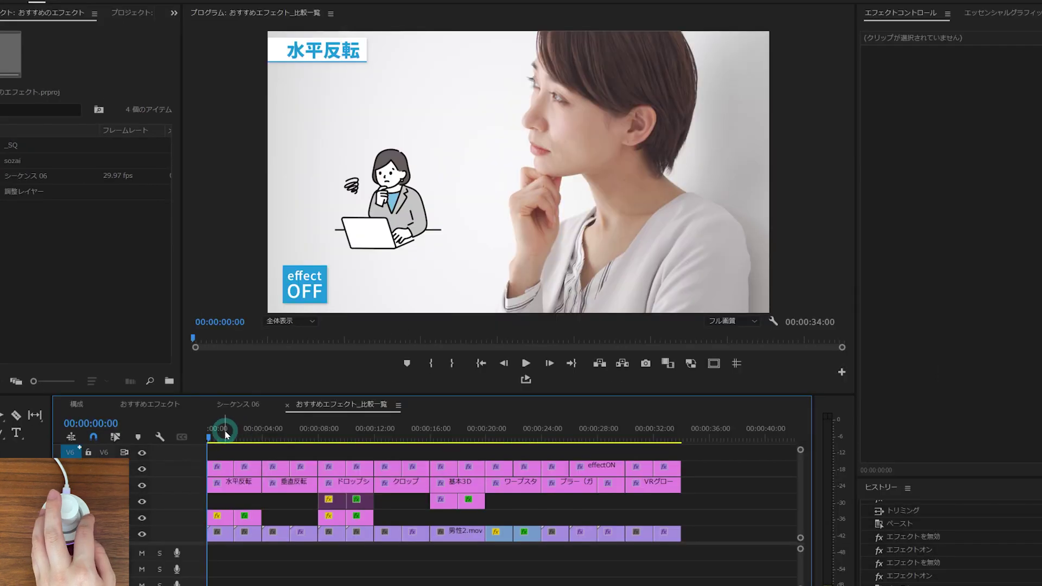
pyautogui.moveTo(226, 434); pyautogui.dragTo(661, 467)
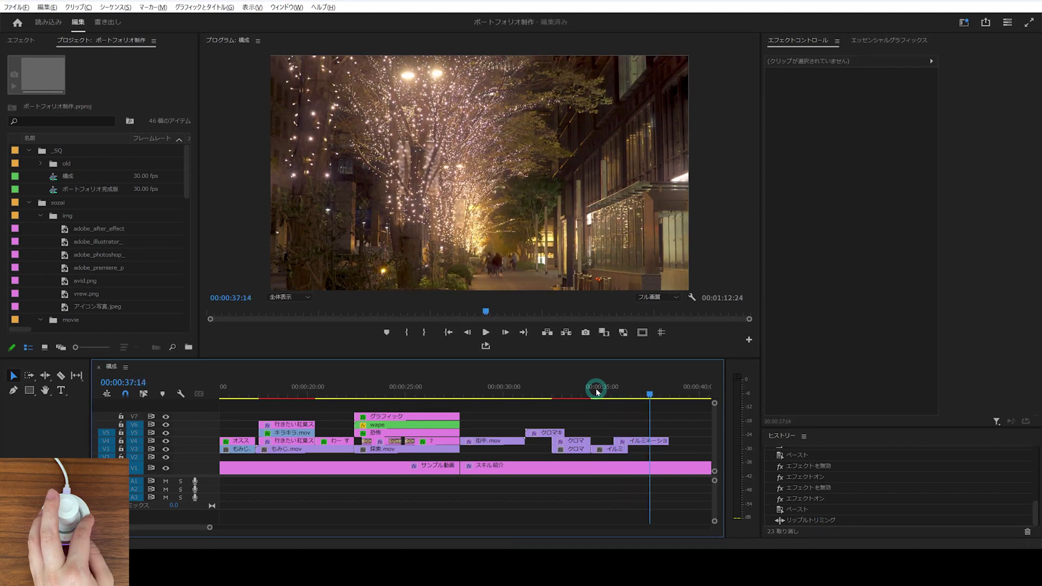
# - Select the イルミネーション clip, scrub around 36 seconds, and play from about 32 seconds
pyautogui.click(597, 392)
pyautogui.click(636, 442)
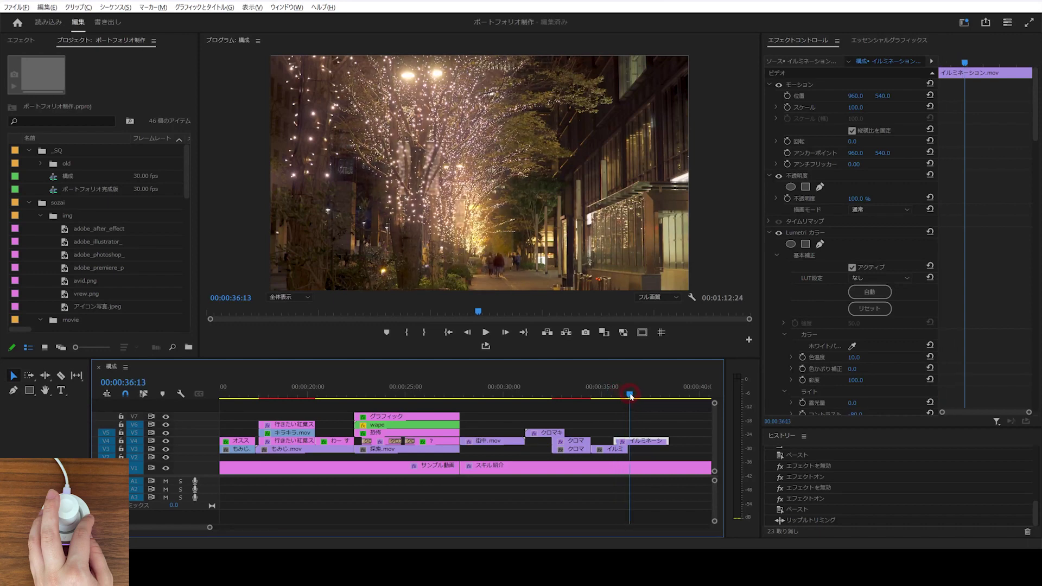
pyautogui.moveTo(618, 395); pyautogui.dragTo(630, 403)
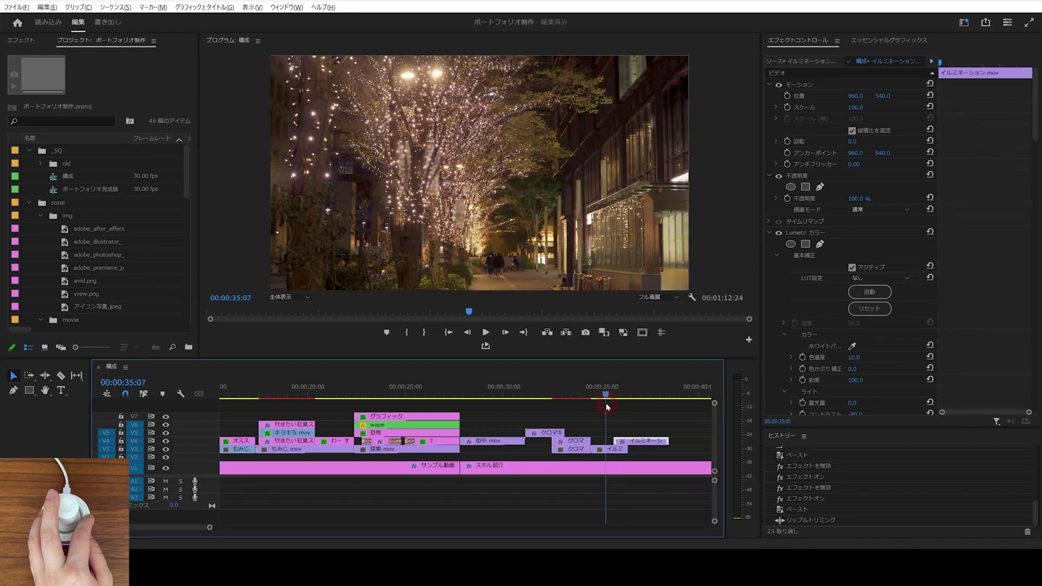
pyautogui.moveTo(630, 403); pyautogui.dragTo(622, 400)
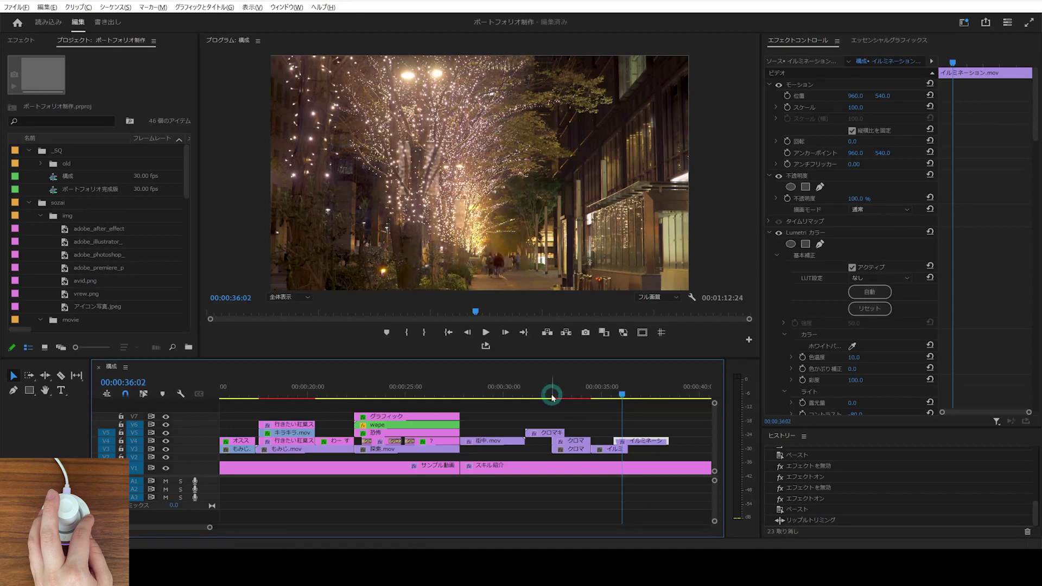
pyautogui.click(523, 402)
pyautogui.press('space')
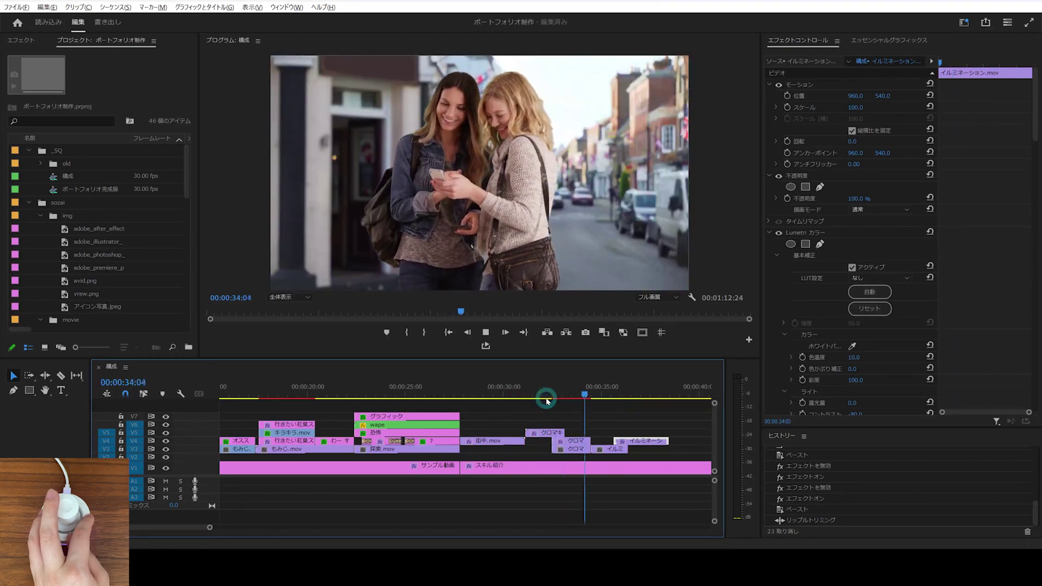
pyautogui.press('space')
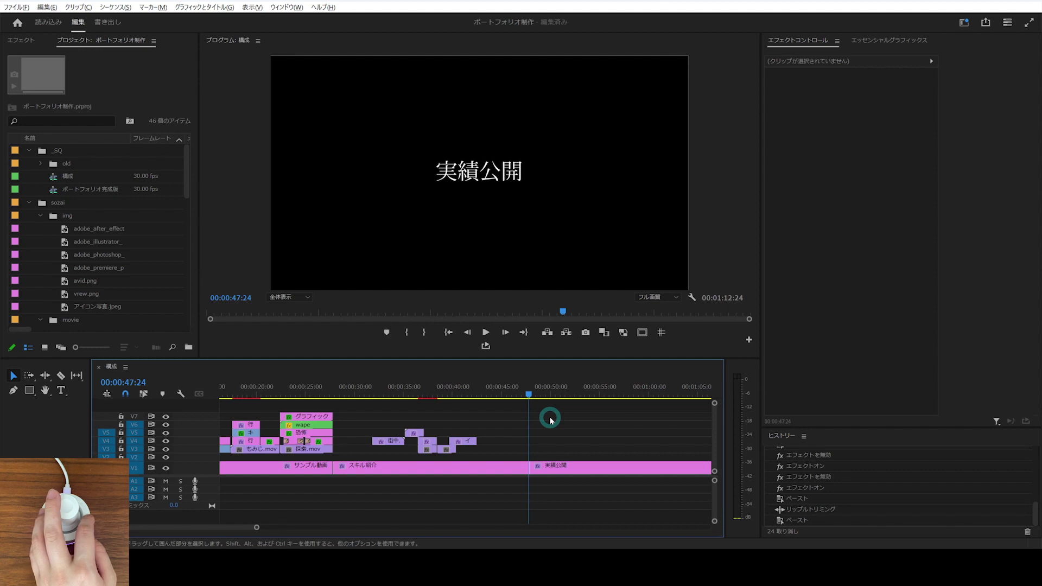
# - Play the sequence through the 実績公開 section
pyautogui.press('space')
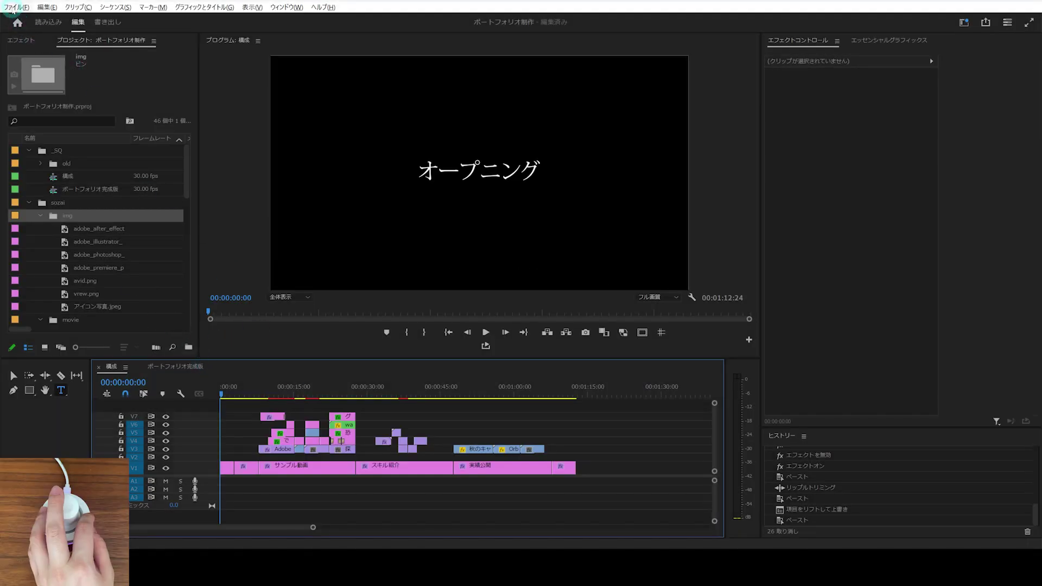
# - Create an 81A8B5 colour matte named カラーマット and lay it across V1 under all clips
pyautogui.click(14, 7)
pyautogui.moveTo(136, 20)
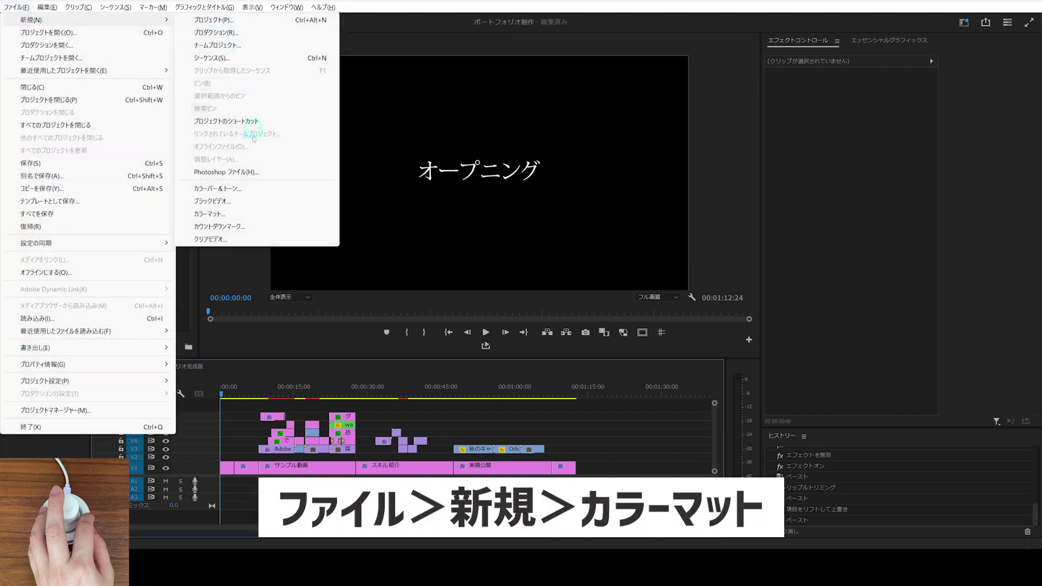
pyautogui.click(238, 214)
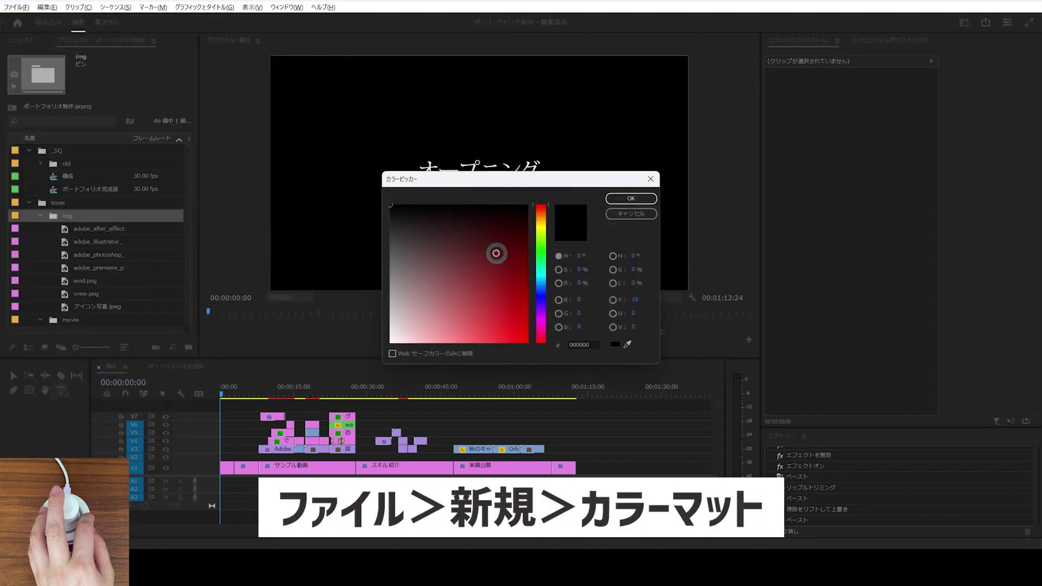
pyautogui.moveTo(469, 285); pyautogui.dragTo(429, 302)
pyautogui.moveTo(541, 206); pyautogui.dragTo(541, 280)
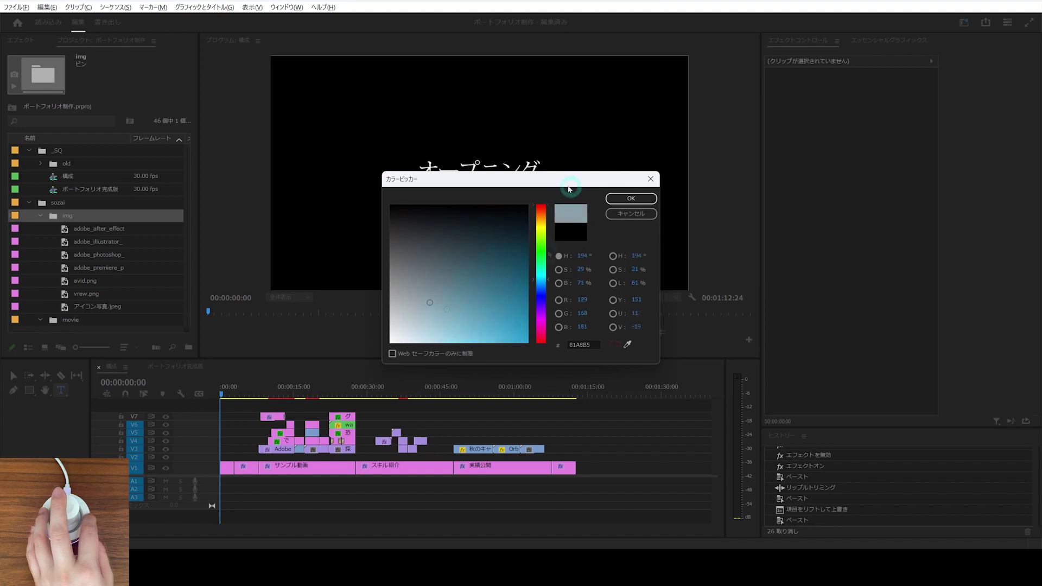
pyautogui.moveTo(543, 179); pyautogui.dragTo(735, 162)
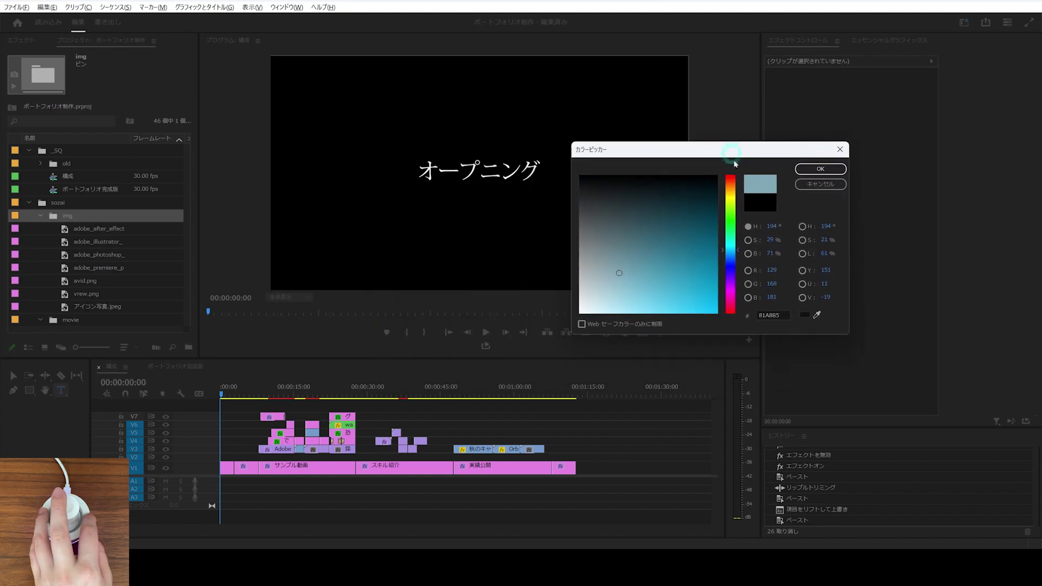
pyautogui.click(821, 169)
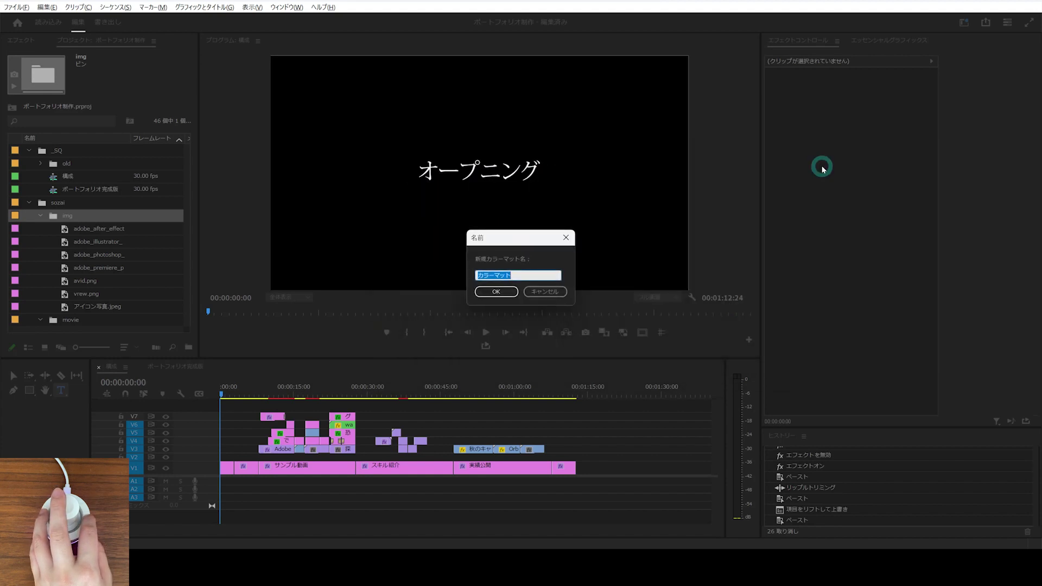
pyautogui.click(494, 294)
pyautogui.moveTo(89, 306)
pyautogui.mouseDown()
pyautogui.moveTo(236, 478)
pyautogui.moveTo(222, 467)
pyautogui.moveTo(574, 468)
pyautogui.mouseUp()
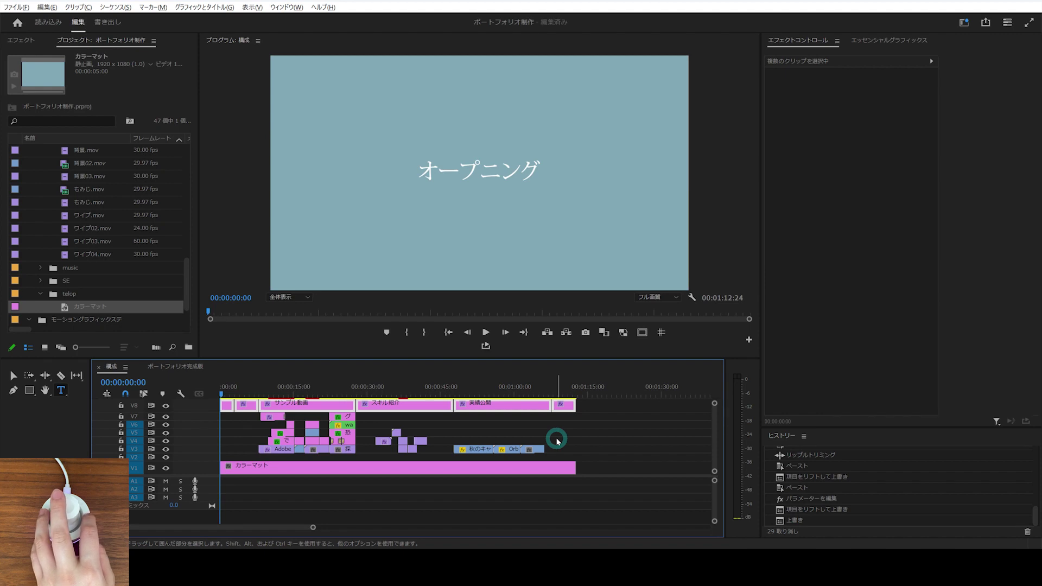
# - Nest the stacked サンプル動画 section clips into a sequence named サンプル動画ブロック
pyautogui.click(286, 389)
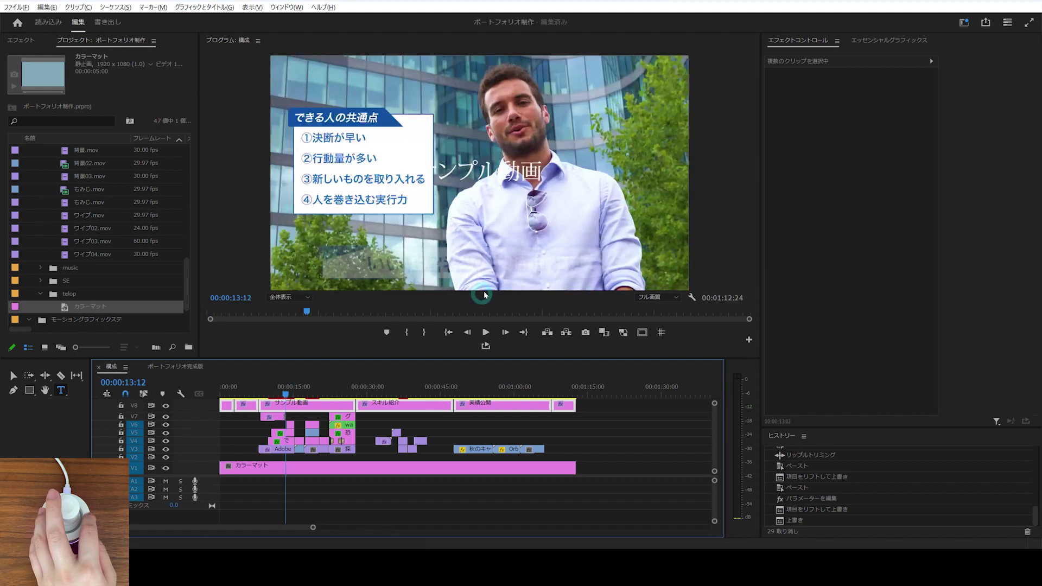
pyautogui.click(364, 389)
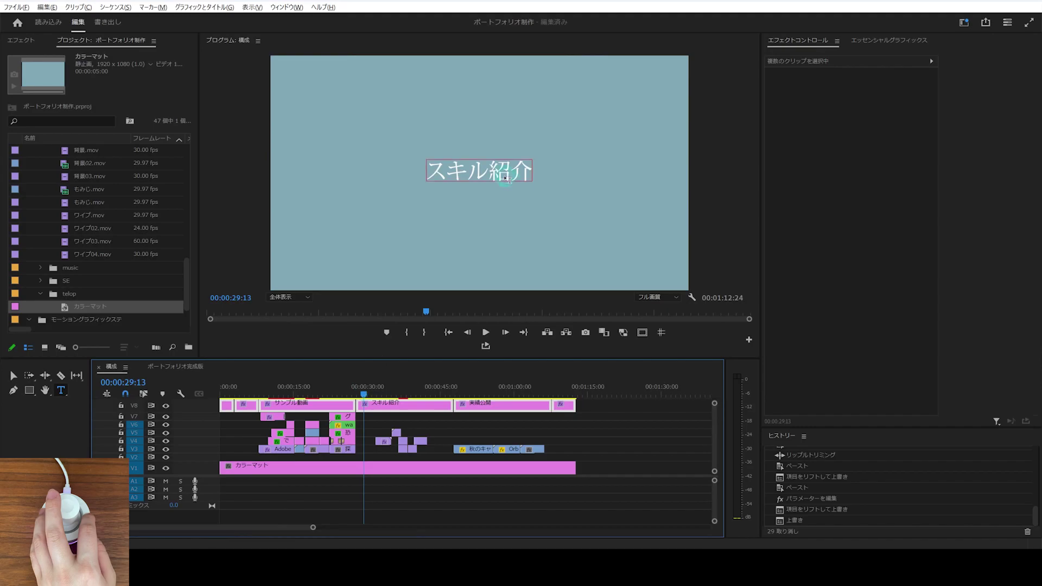
pyautogui.click(436, 234)
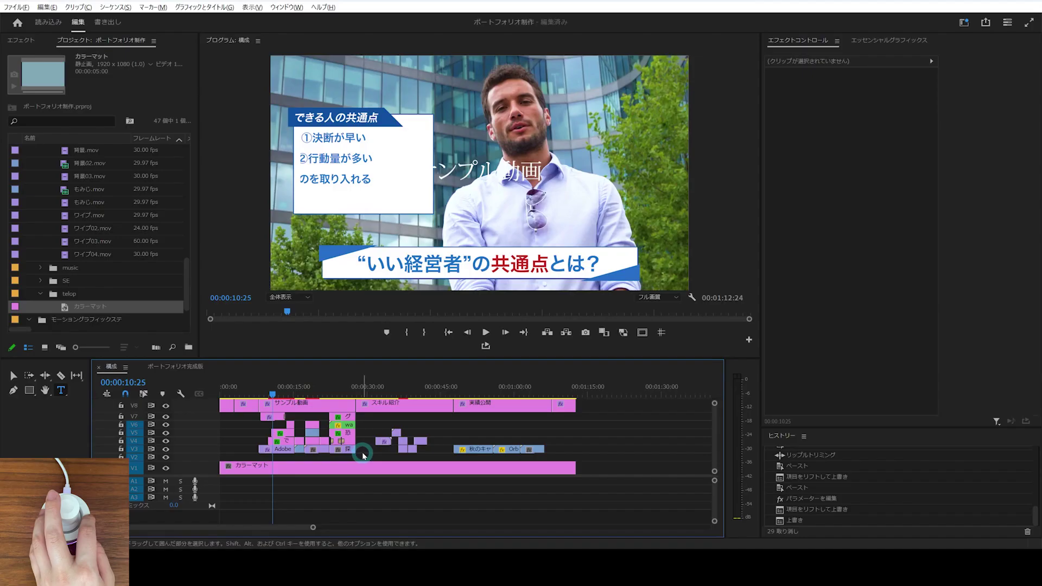
pyautogui.moveTo(364, 453); pyautogui.dragTo(258, 405)
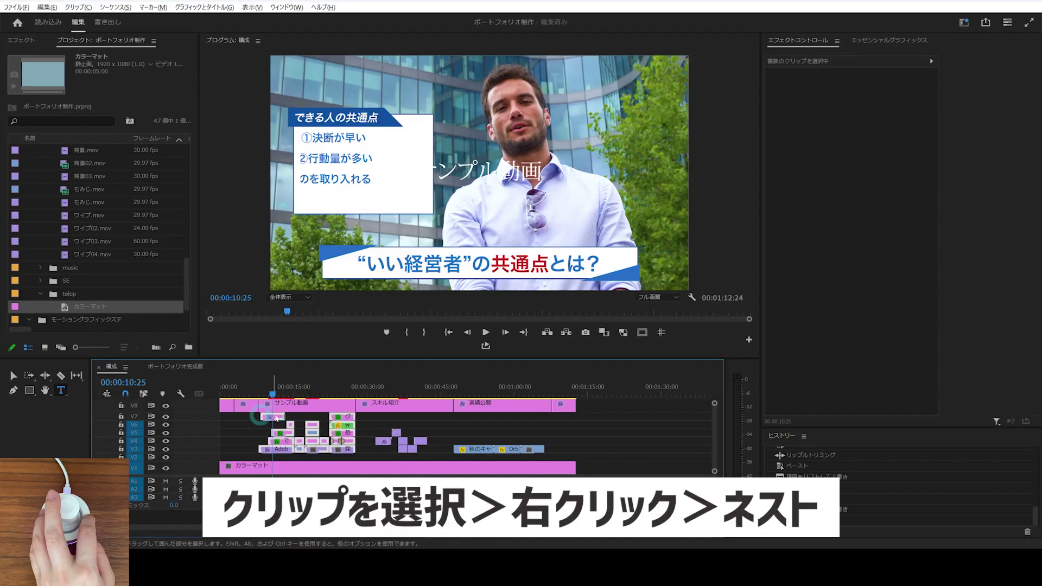
pyautogui.rightClick(276, 417)
pyautogui.click(305, 282)
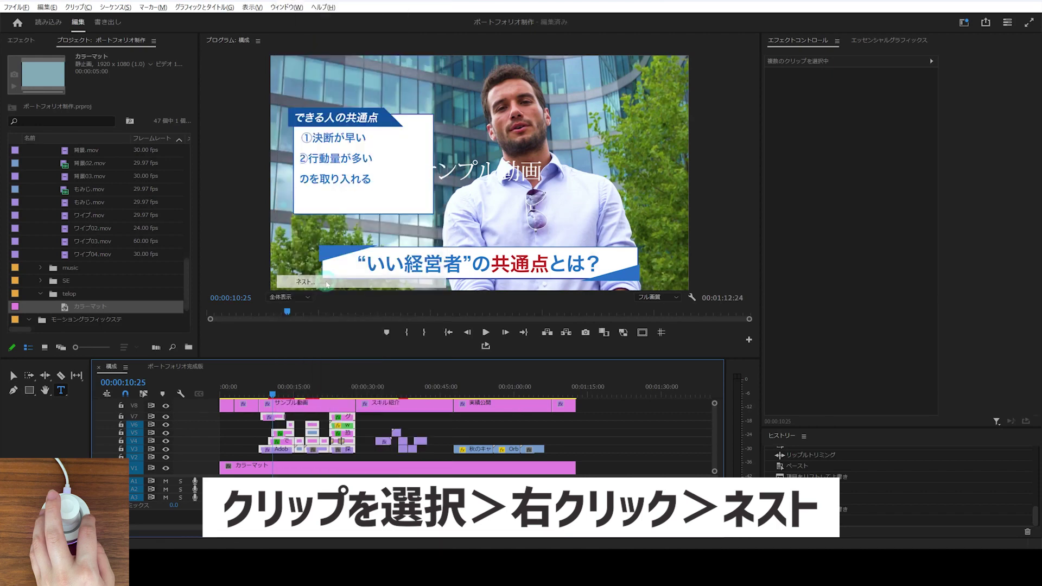
pyautogui.write('サンプル動画ブロック')
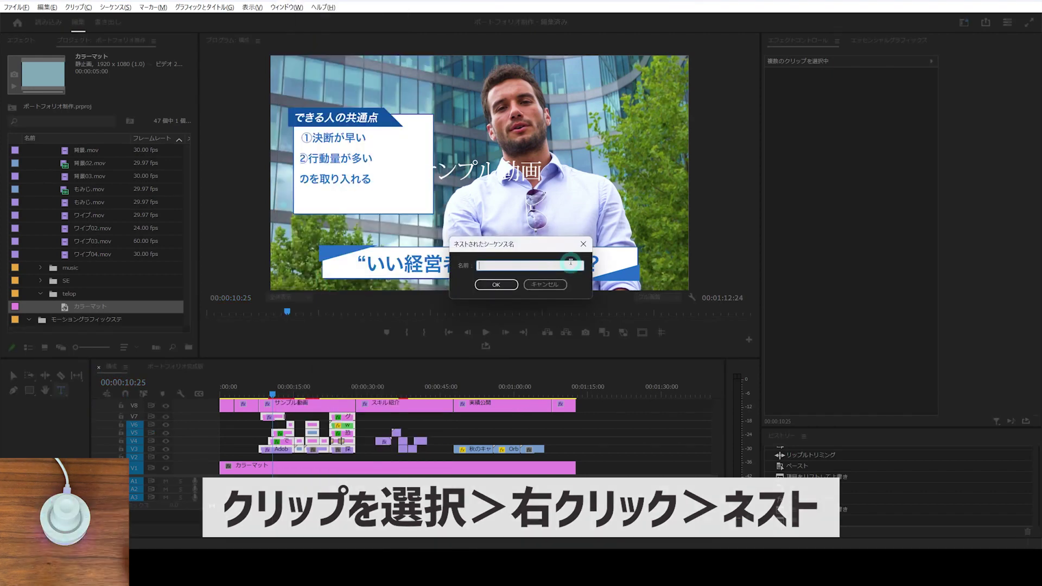
pyautogui.click(495, 285)
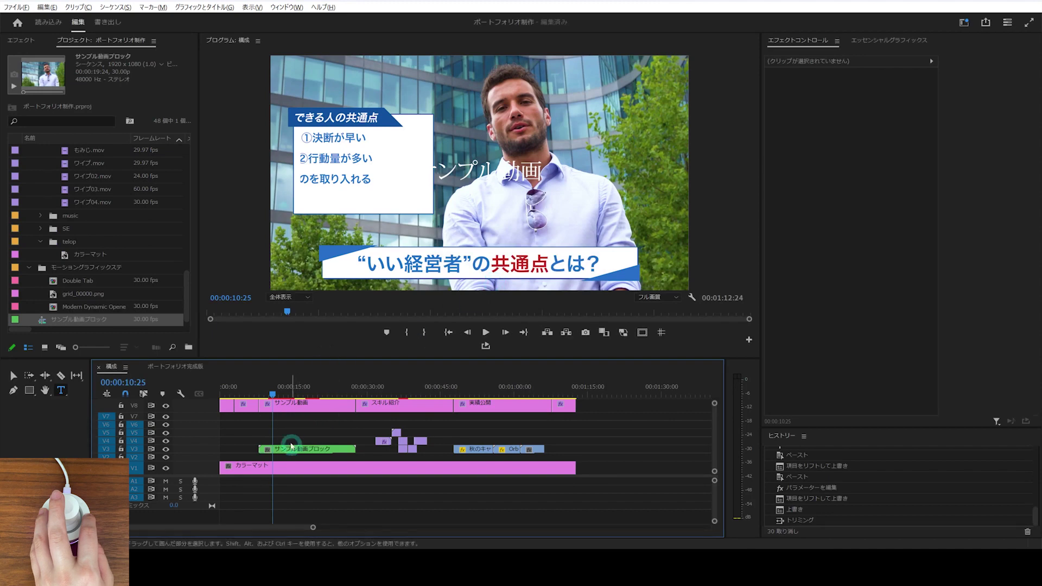
# - Scale the nested サンプル動画ブロック clip to 70 and shift it upward
pyautogui.click(292, 450)
pyautogui.click(862, 107)
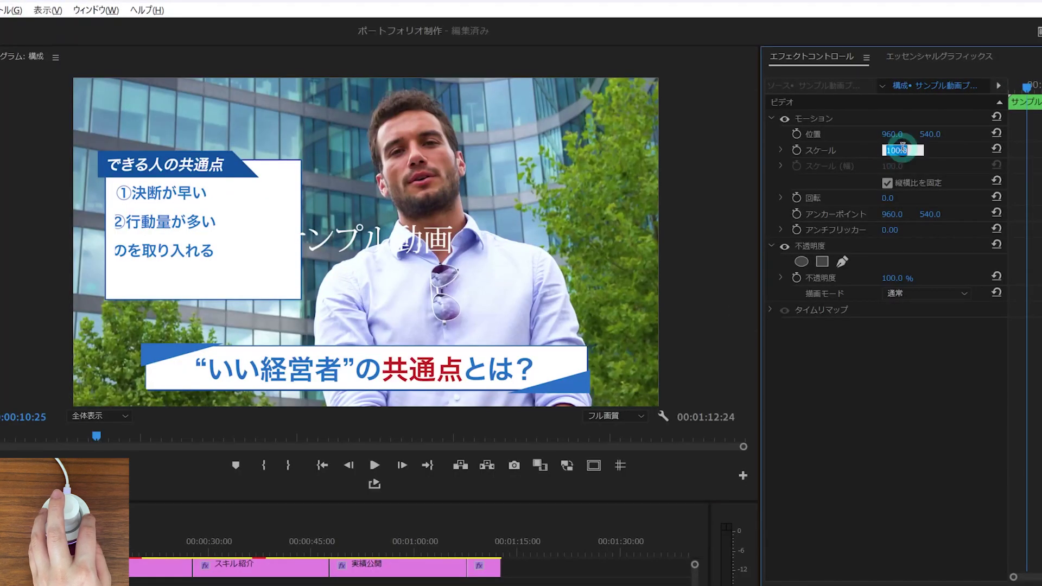
pyautogui.write('70')
pyautogui.press('Return')
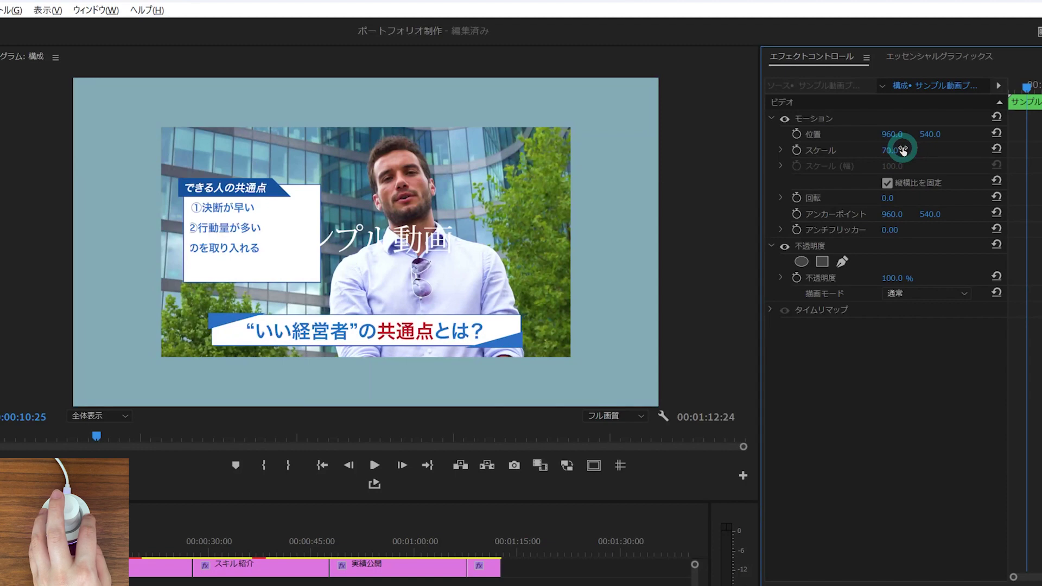
pyautogui.moveTo(930, 135); pyautogui.dragTo(878, 145)
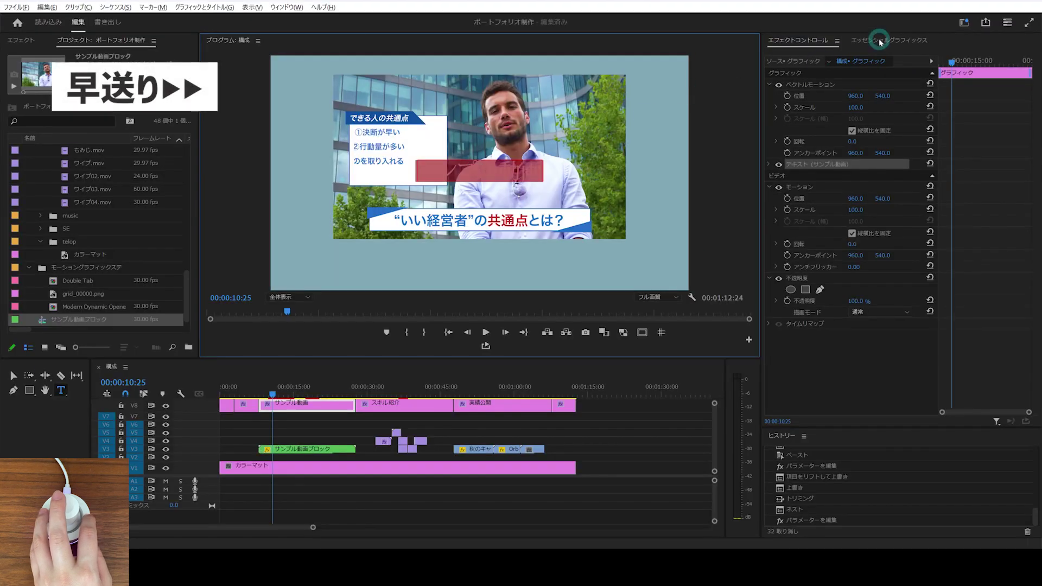
# - Move the サンプル動画 caption lower-left and set it to M+ 2m at size 80
pyautogui.click(880, 42)
pyautogui.moveTo(483, 258); pyautogui.dragTo(352, 256)
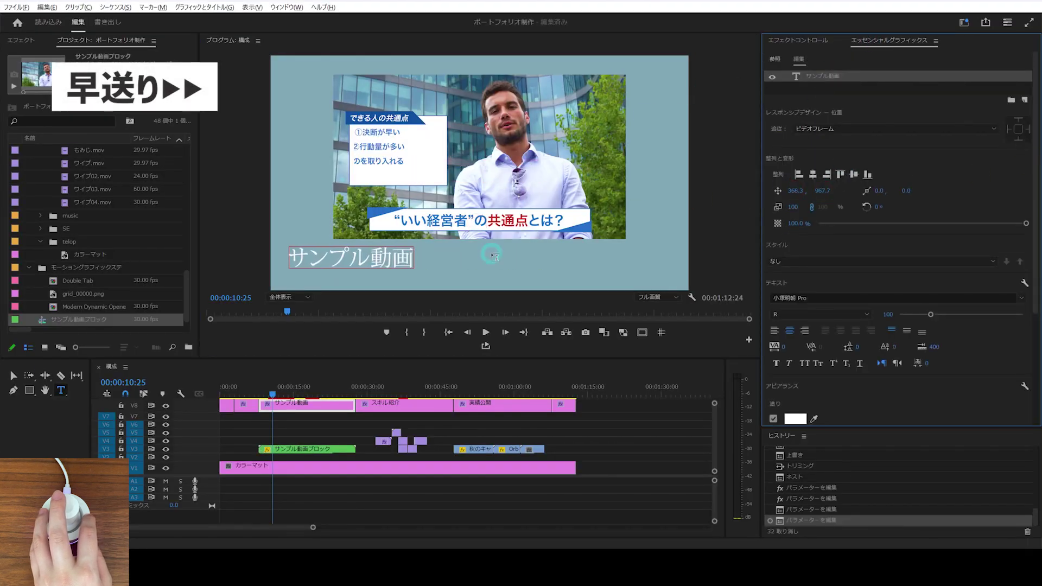
pyautogui.click(818, 295)
pyautogui.click(836, 348)
pyautogui.moveTo(930, 315); pyautogui.dragTo(923, 314)
pyautogui.moveTo(822, 191); pyautogui.dragTo(801, 192)
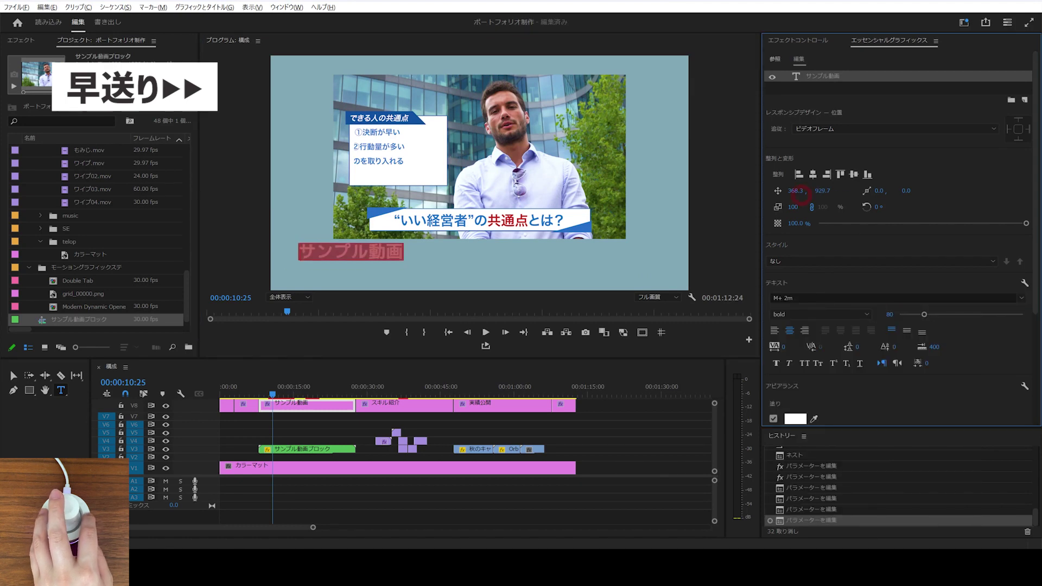
# - Add a topic text layer reading ビジネス系 バラエティ系 ワイプ処理 below the caption
pyautogui.click(1025, 100)
pyautogui.click(846, 81)
pyautogui.doubleClick(351, 271)
pyautogui.write('びじ')
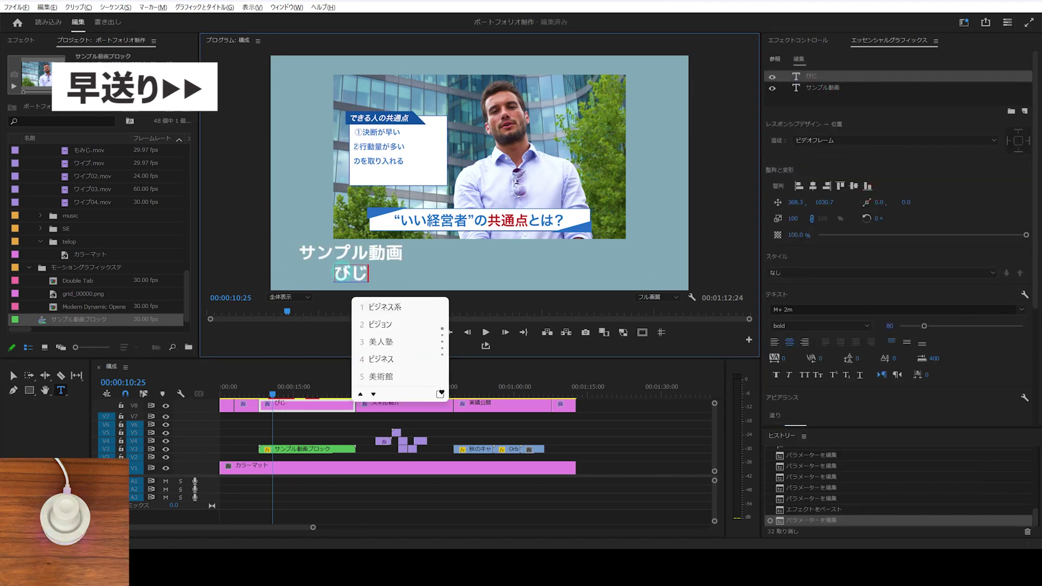
pyautogui.press('Return')
pyautogui.write('バラエティけい')
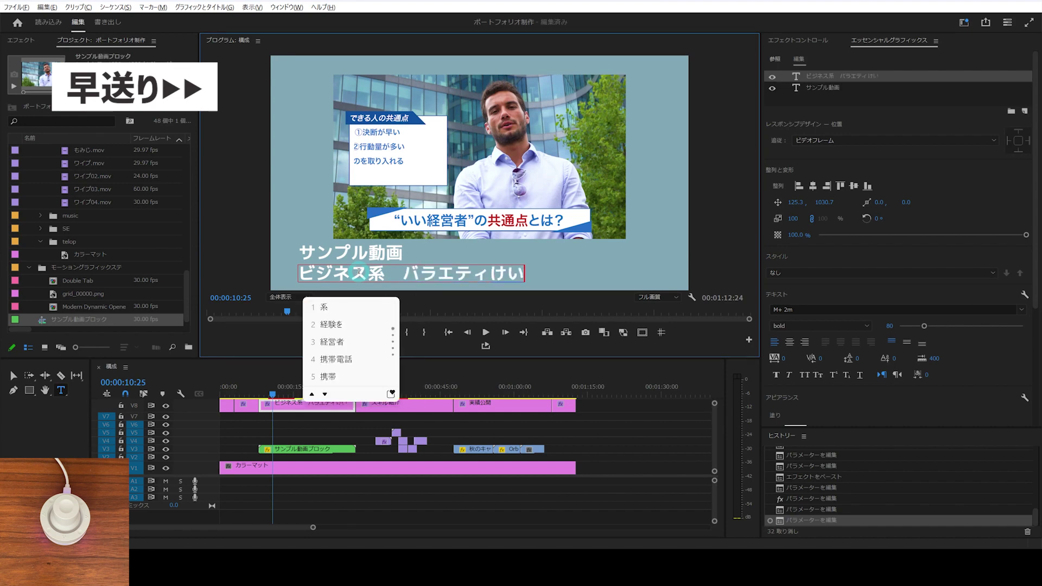
pyautogui.press('Return')
pyautogui.write('ワイプ処理')
# - Step through the edit points to check the スキル紹介 and 実績公開 blocks
pyautogui.click(249, 392)
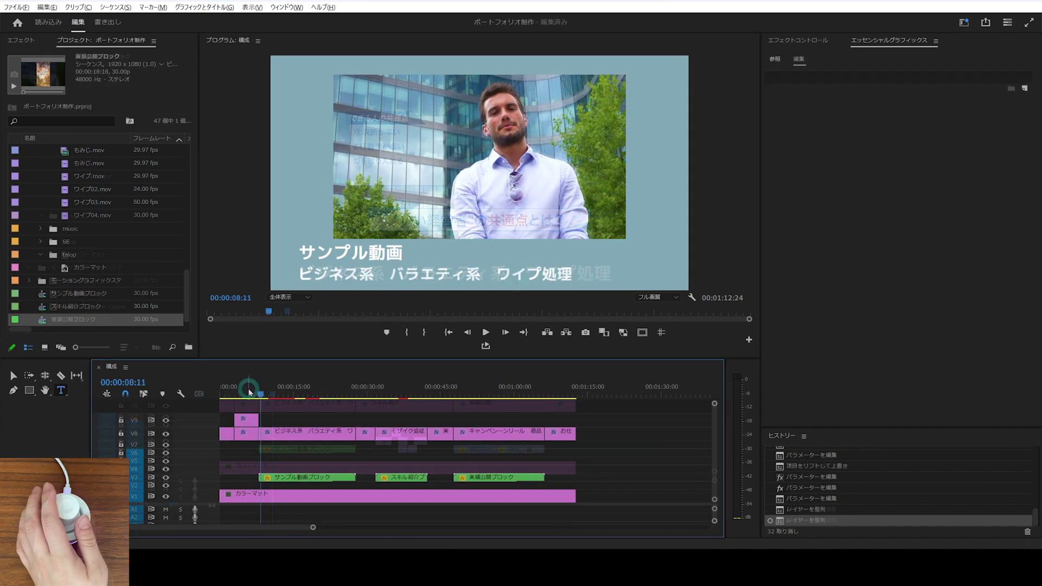
pyautogui.press('Up')
pyautogui.press('Down')
pyautogui.press('Down')
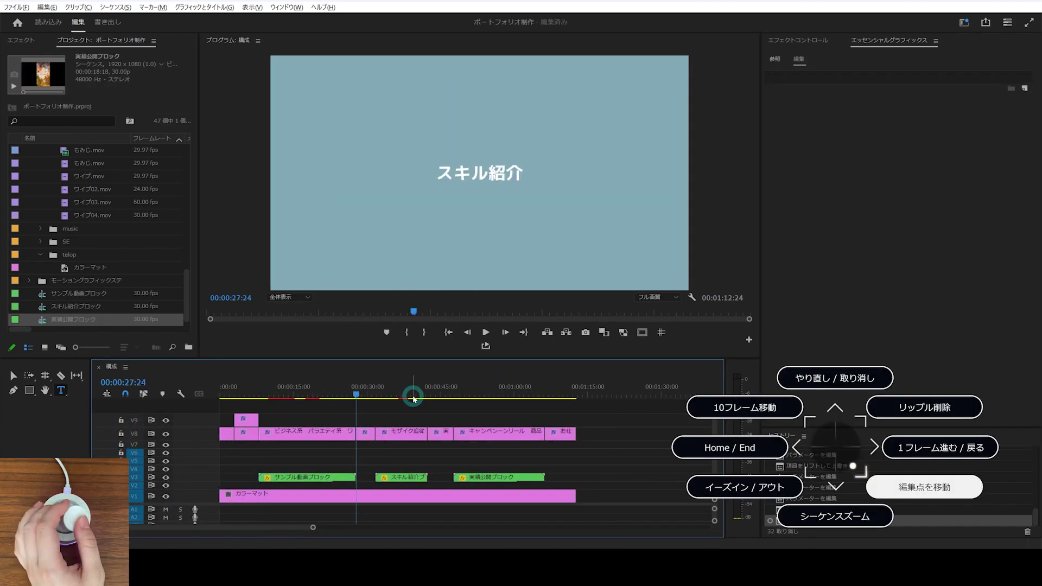
pyautogui.press('Down')
pyautogui.press('Down')
pyautogui.press('Down')
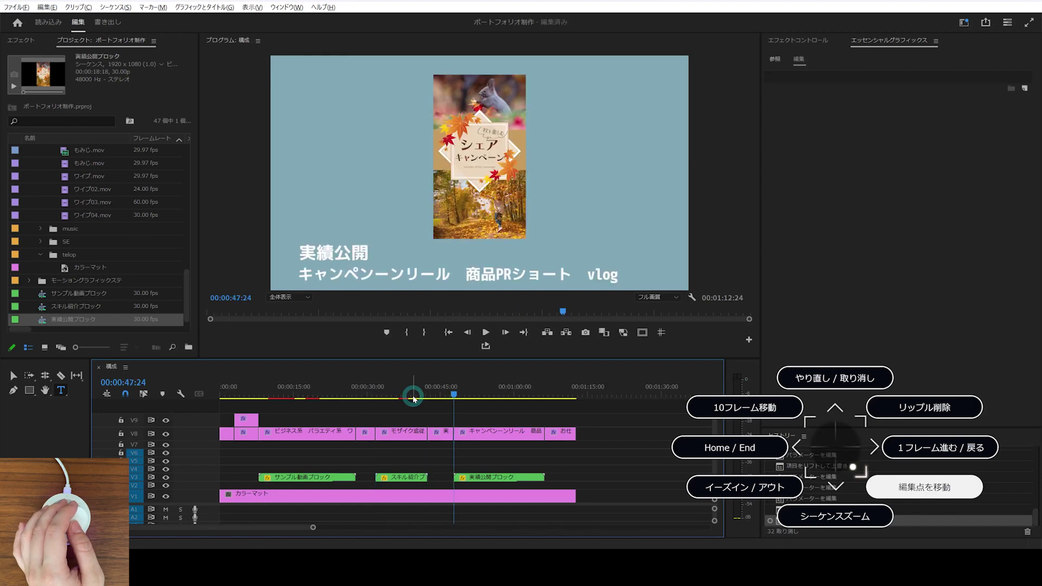
pyautogui.press('Down')
pyautogui.press('Down')
pyautogui.press('Up')
pyautogui.press('Up')
pyautogui.press('Up')
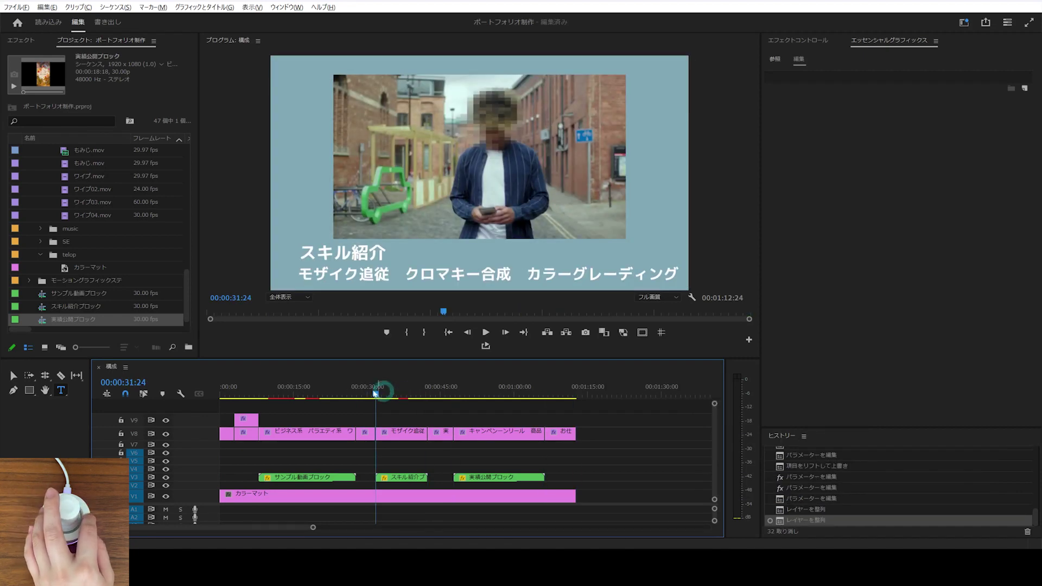
pyautogui.moveTo(374, 393); pyautogui.dragTo(362, 395)
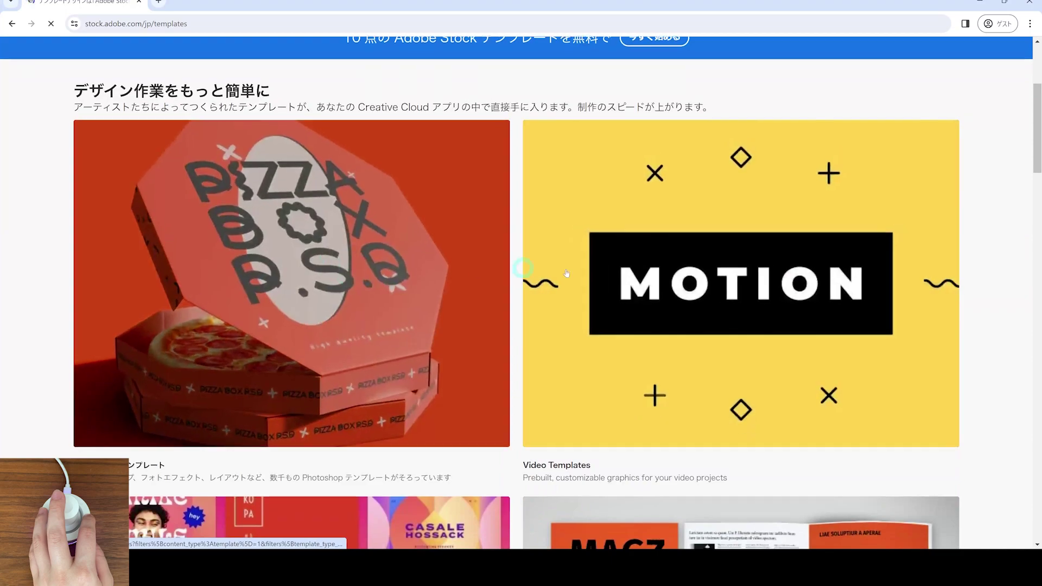
# - Search Adobe Stock templates for ローワーサード, limited to Premiere Pro results
pyautogui.scroll(-4, 566, 273)
pyautogui.scroll(-6, 611, 277)
pyautogui.scroll(-6, 470, 273)
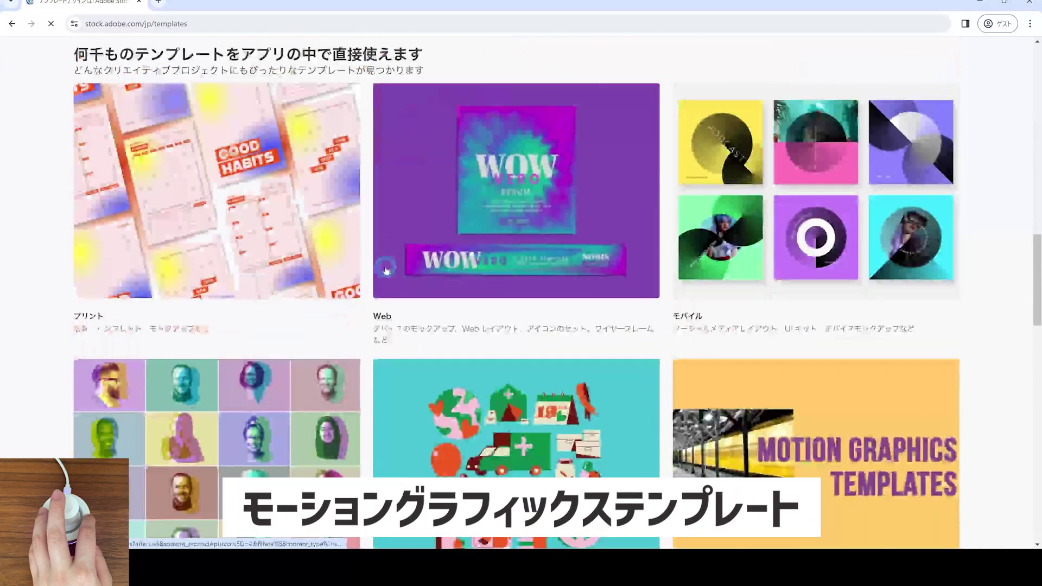
pyautogui.scroll(-4, 380, 325)
pyautogui.scroll(-2, 354, 356)
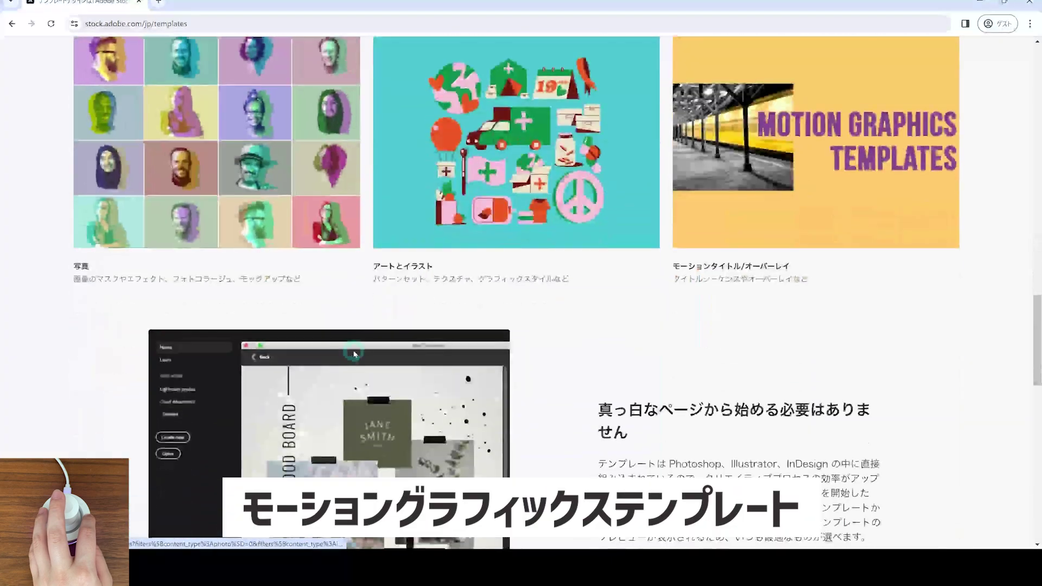
pyautogui.scroll(-7, 354, 353)
pyautogui.scroll(-7, 354, 352)
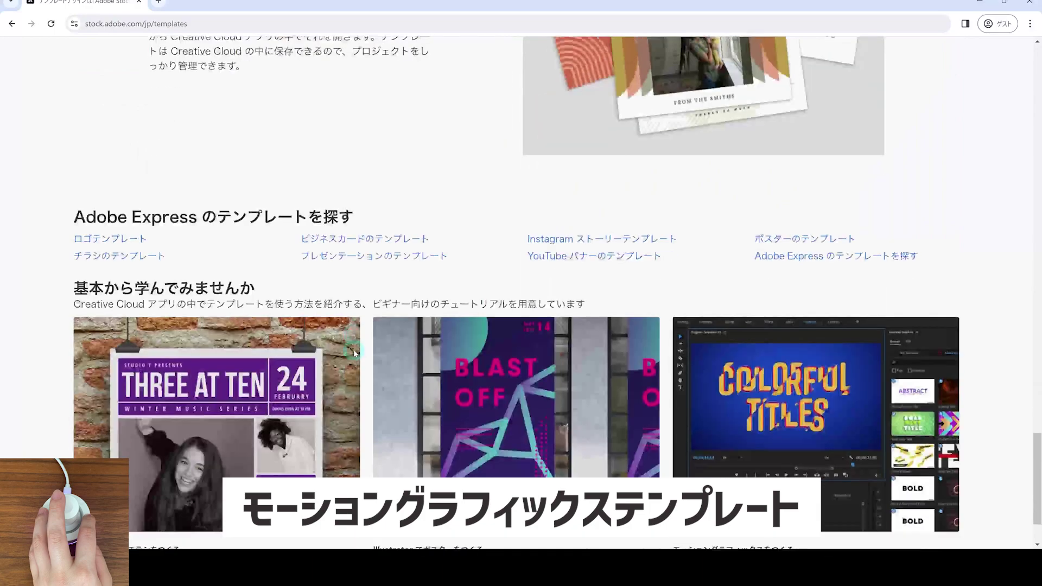
pyautogui.scroll(6, 354, 353)
pyautogui.scroll(8, 354, 353)
pyautogui.scroll(10, 354, 354)
pyautogui.scroll(10, 354, 352)
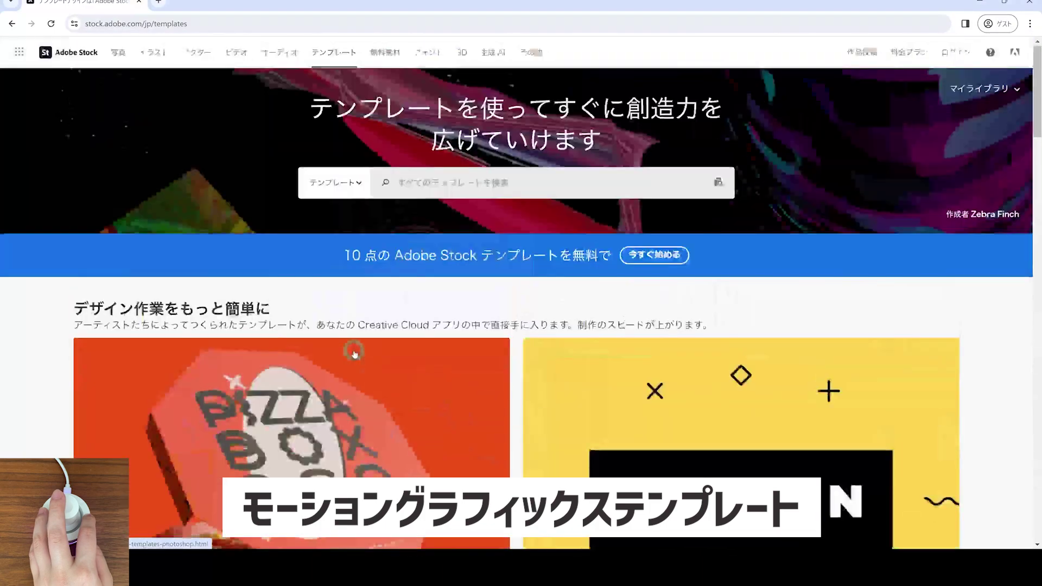
pyautogui.click(433, 185)
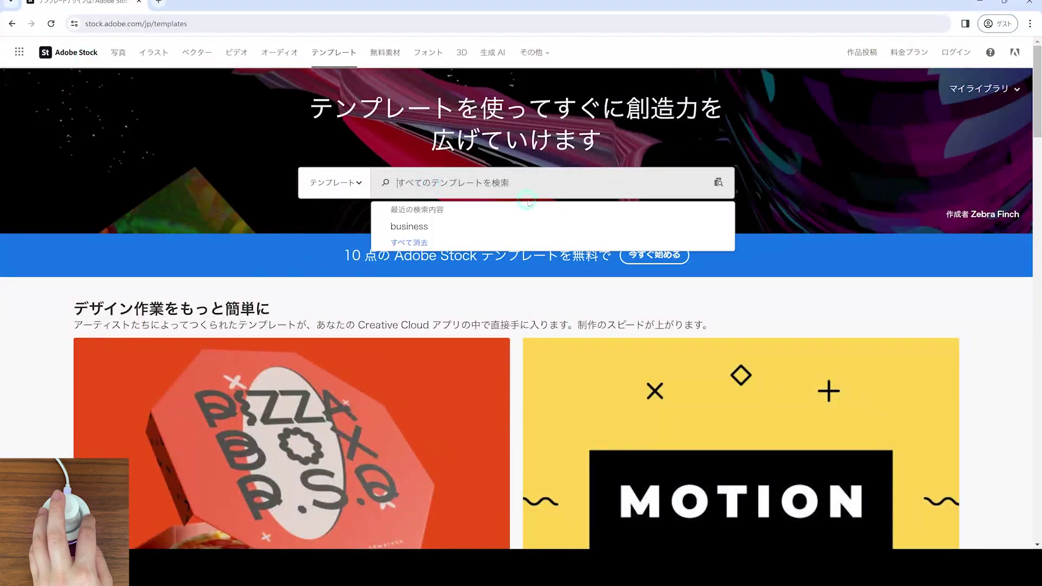
pyautogui.click(448, 224)
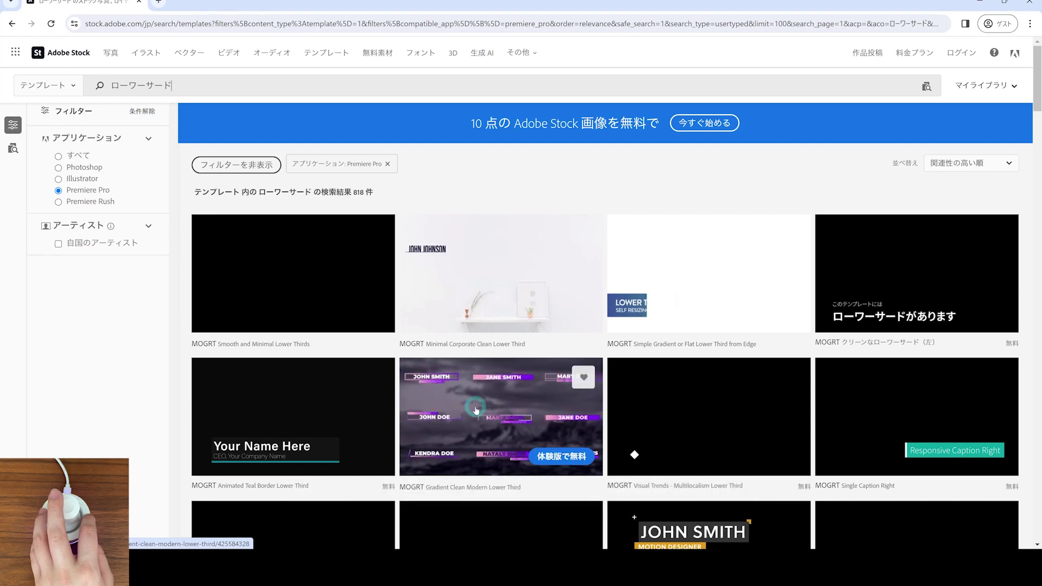
pyautogui.scroll(-3, 515, 346)
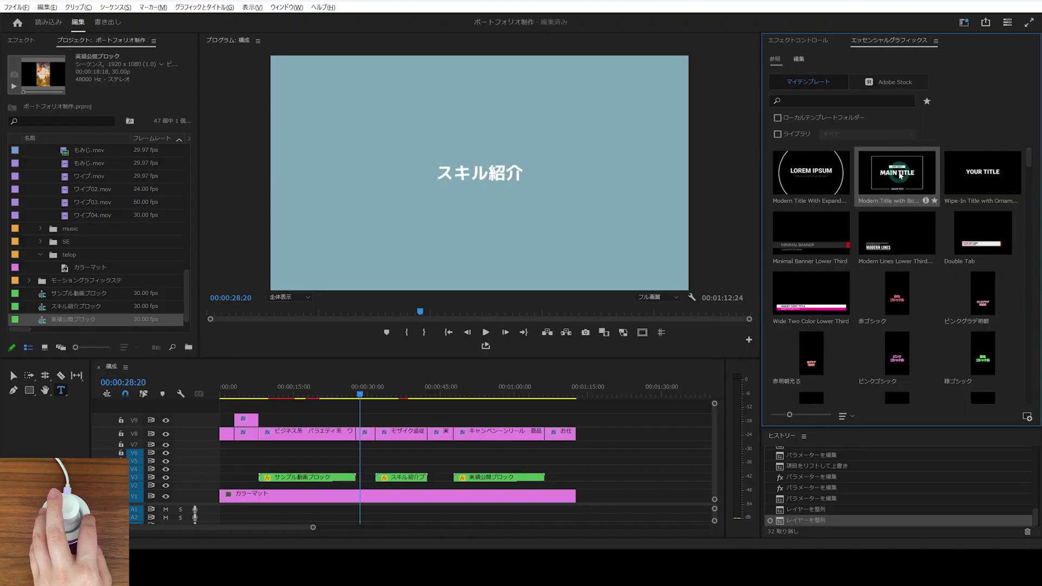
# - Place the Modern Title with Border template above the スキル紹介 section on V9
pyautogui.moveTo(369, 434); pyautogui.dragTo(362, 425)
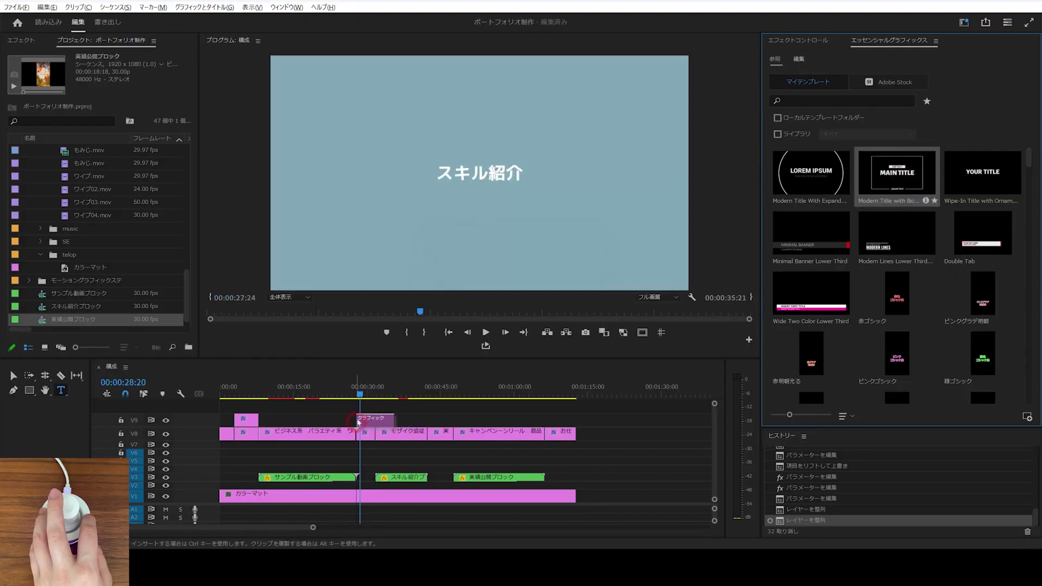
pyautogui.press('=')
pyautogui.press('=')
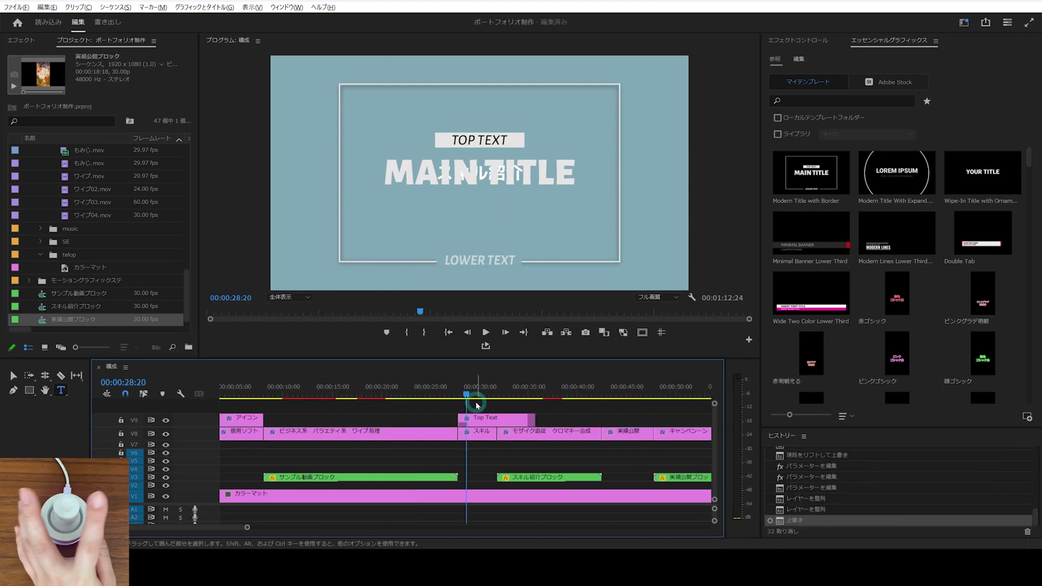
pyautogui.moveTo(386, 173); pyautogui.dragTo(472, 173)
# - Set the main title to スキル紹介 in the M+ font and confirm its text colour
pyautogui.write('スキル紹介')
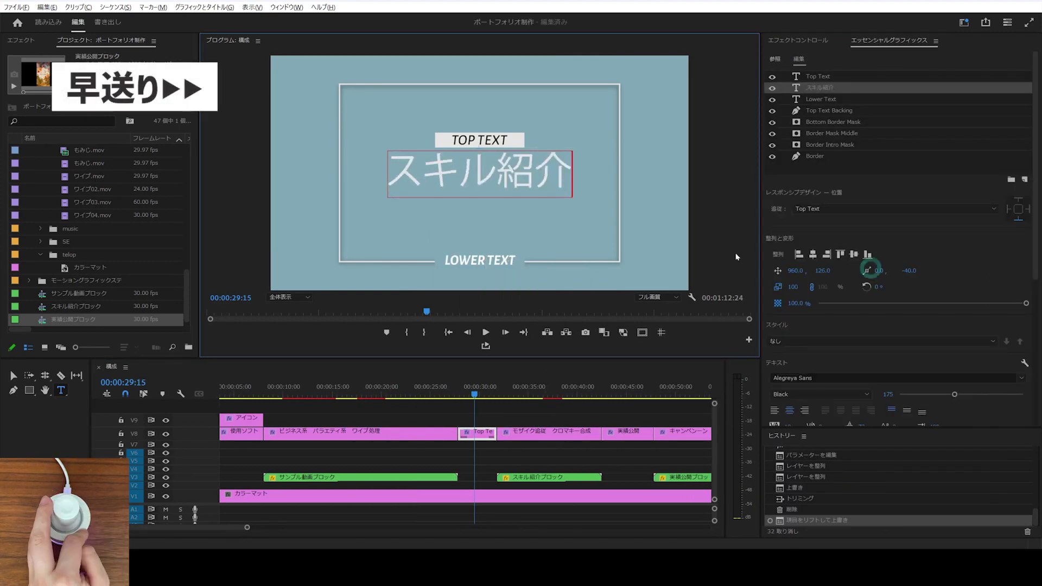
pyautogui.hotkey('ctrl', 'a')
pyautogui.click(807, 377)
pyautogui.write('m+')
pyautogui.press('Return')
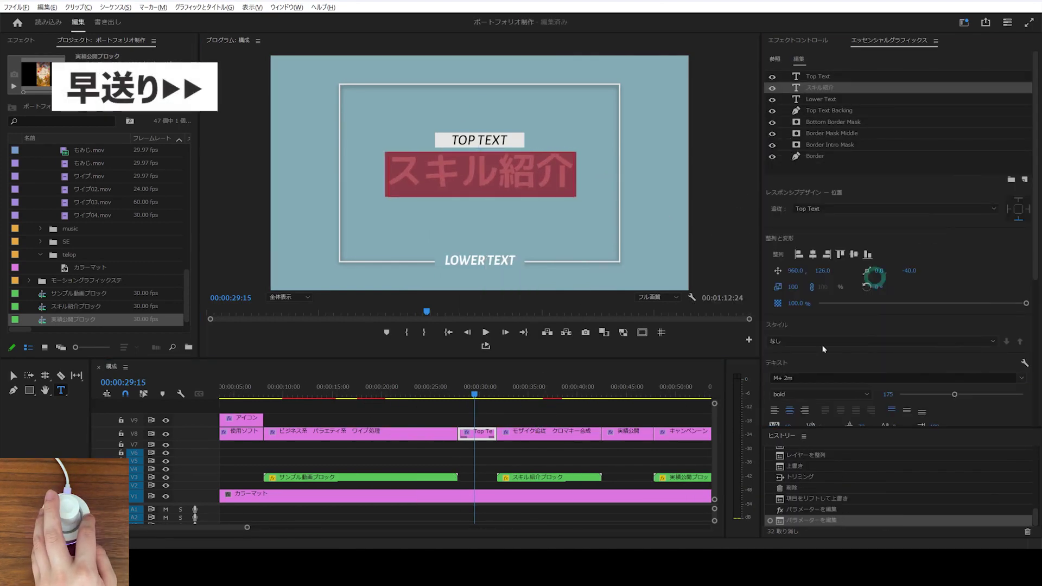
pyautogui.scroll(-2, 895, 245)
pyautogui.click(795, 365)
pyautogui.click(628, 191)
# - Change the top text to 'skill' and the lower text to 'next'
pyautogui.click(483, 142)
pyautogui.hotkey('ctrl', 'a')
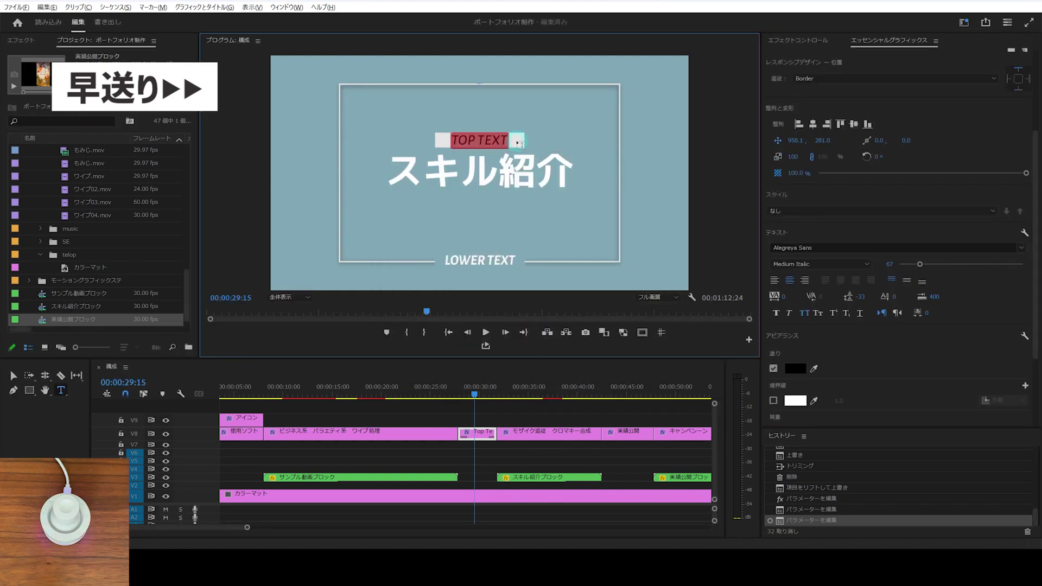
pyautogui.write('skill')
pyautogui.click(485, 261)
pyautogui.hotkey('ctrl', 'a')
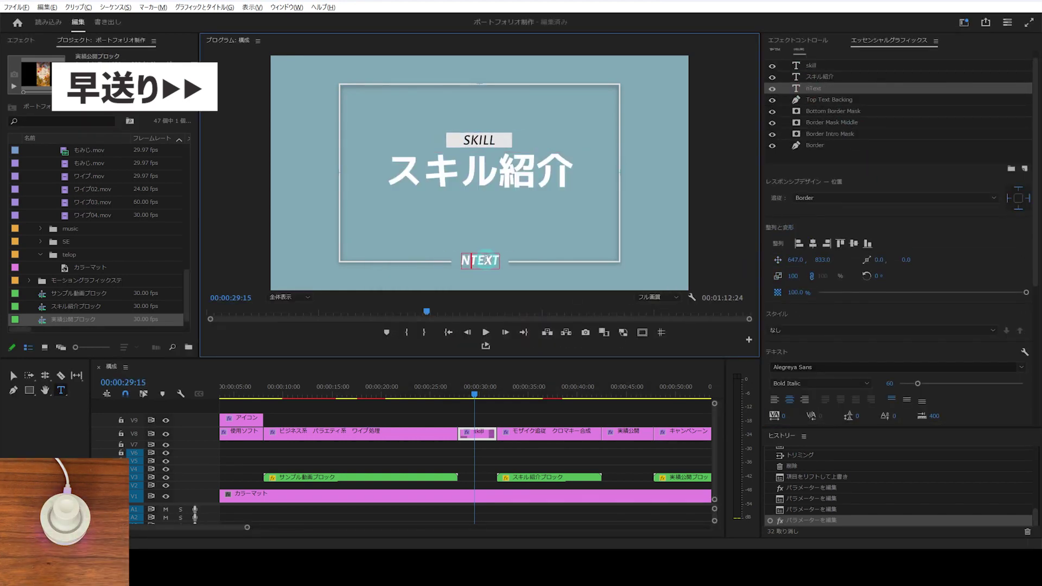
pyautogui.write('next')
# - Give the title's backing a white fill with stroke and shadow enabled
pyautogui.click(923, 100)
pyautogui.click(795, 350)
pyautogui.click(631, 193)
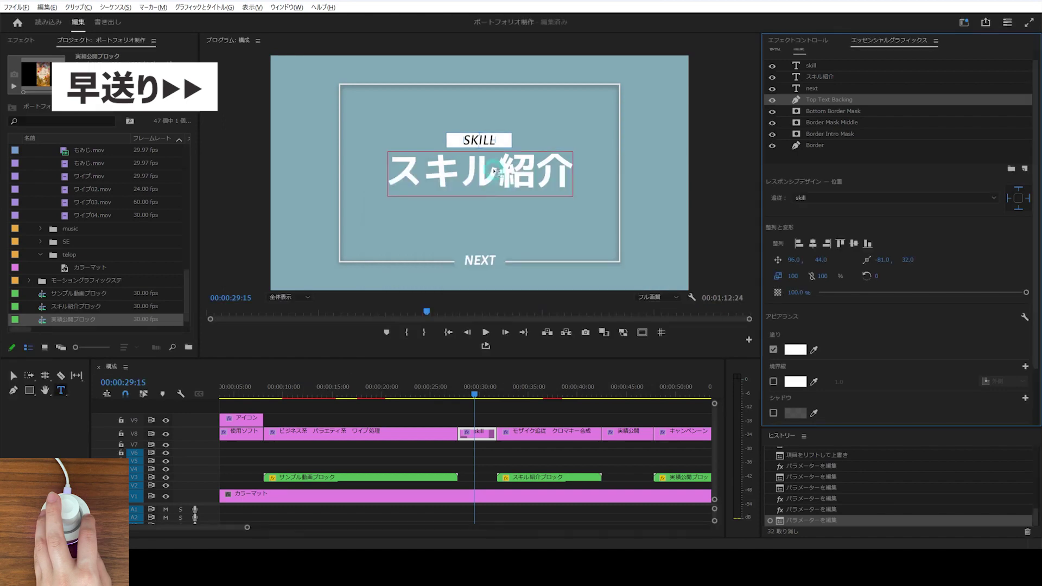
pyautogui.click(826, 103)
pyautogui.scroll(-3, 895, 245)
pyautogui.click(854, 356)
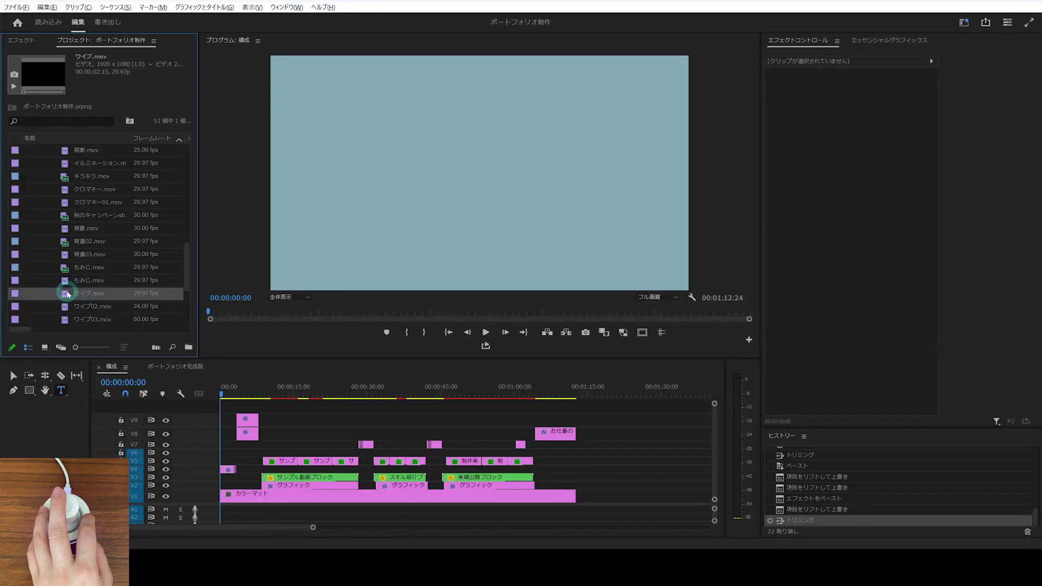
# - Preview ワイプ.mov in a widened Source Monitor, then play the wipe from 00:00:26:14
pyautogui.doubleClick(65, 295)
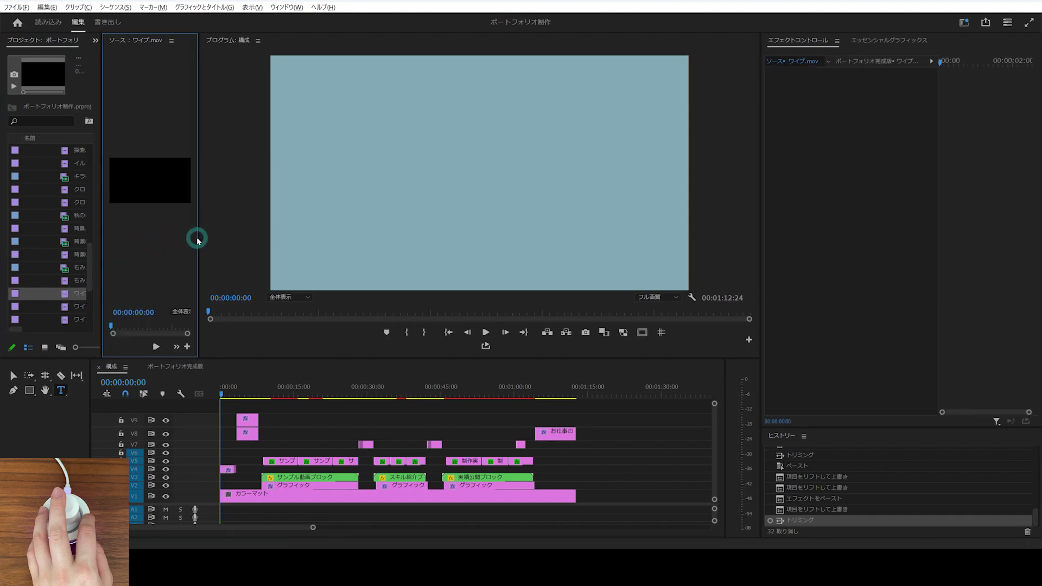
pyautogui.moveTo(197, 241); pyautogui.dragTo(318, 244)
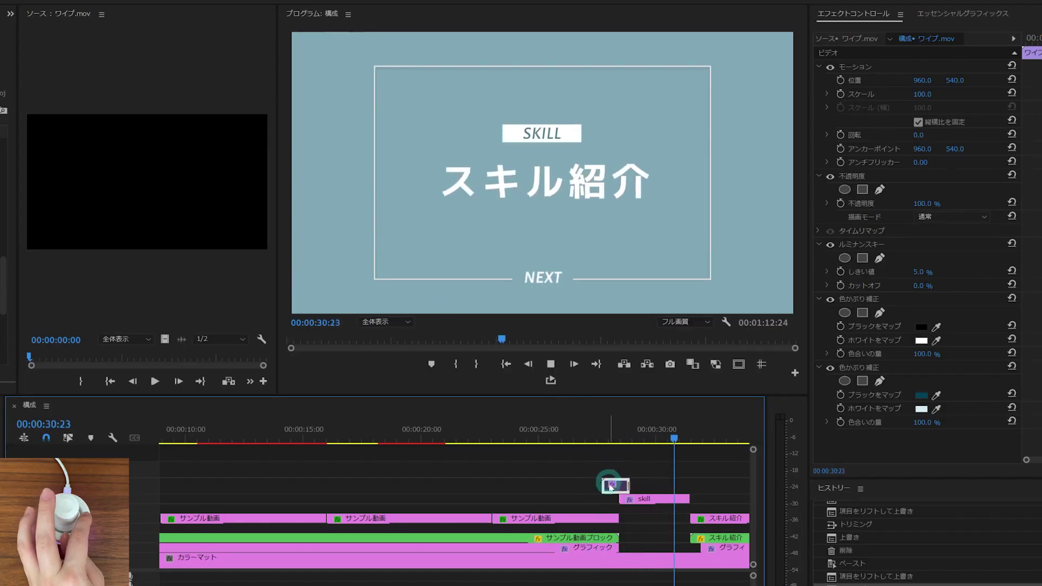
pyautogui.press('space')
pyautogui.click(575, 430)
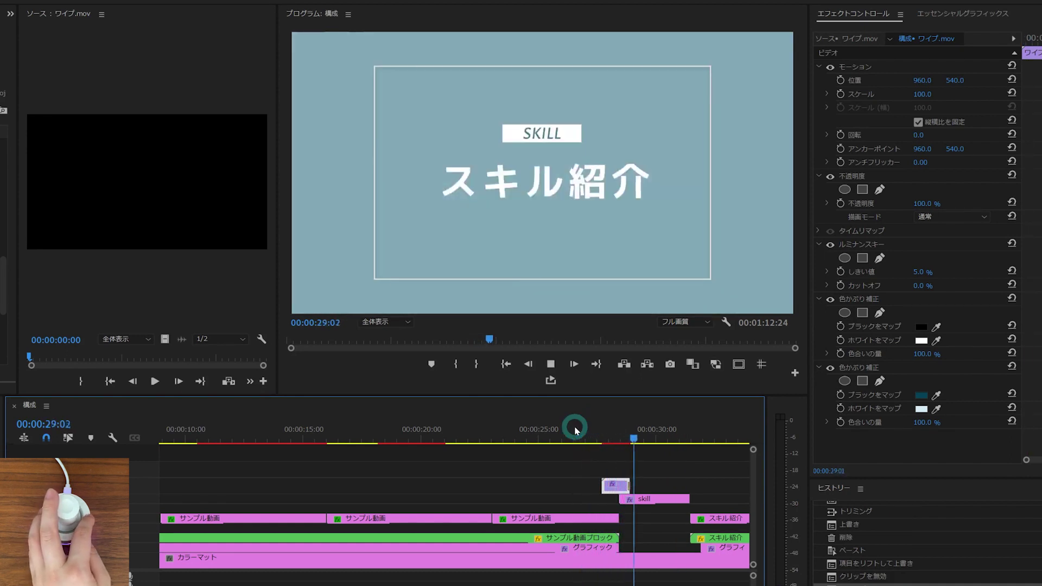
pyautogui.press('space')
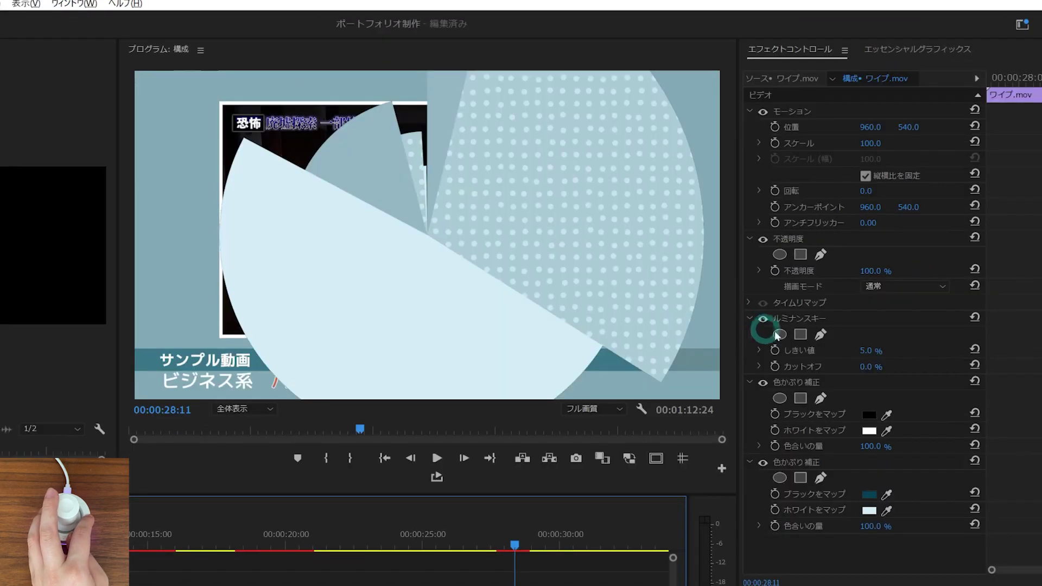
# - Compare the wipe with each Tint effect off, then leave both tints enabled
pyautogui.click(762, 382)
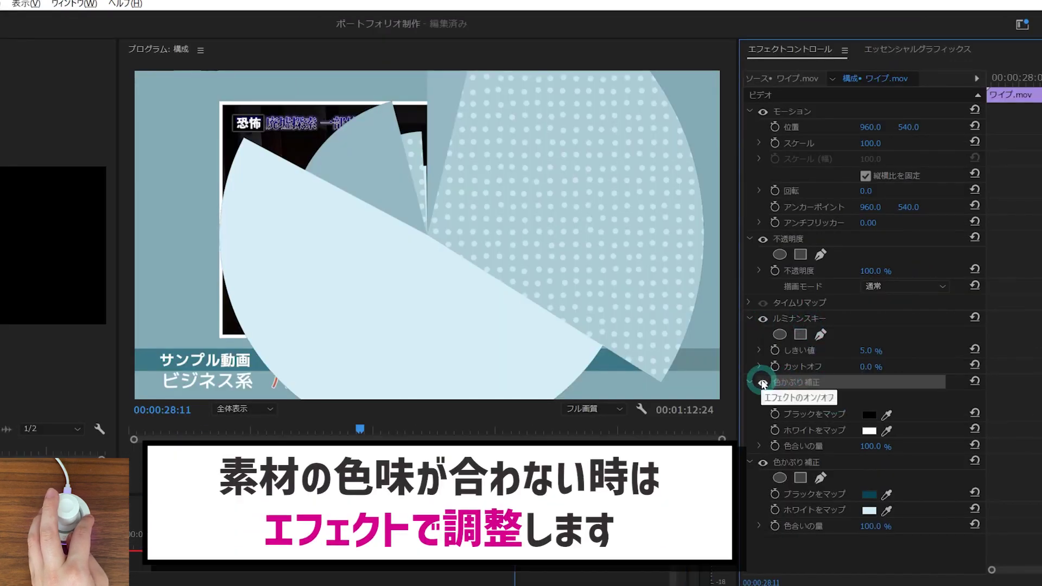
pyautogui.click(762, 462)
pyautogui.click(763, 382)
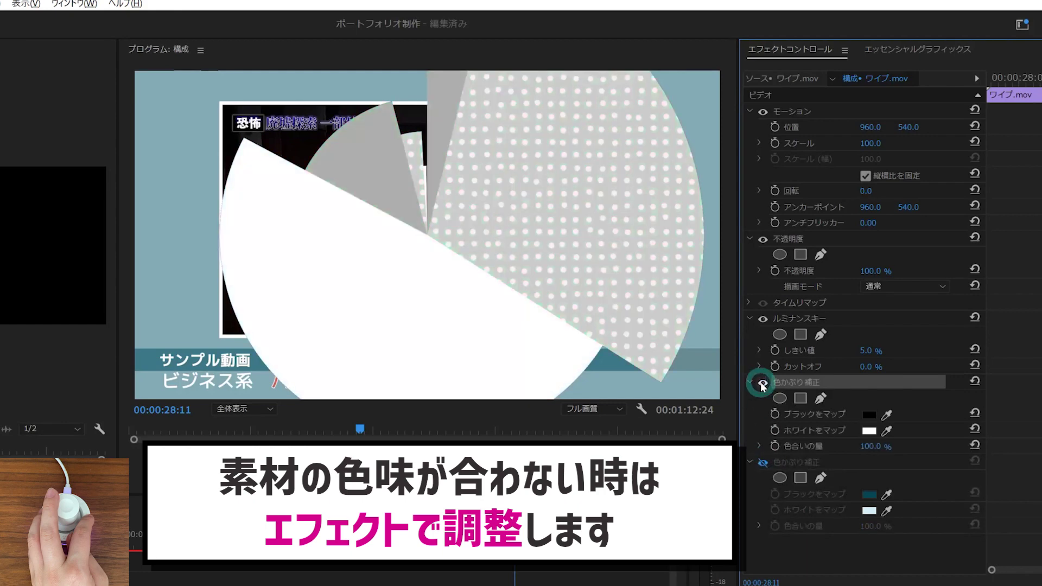
pyautogui.click(763, 383)
pyautogui.click(762, 461)
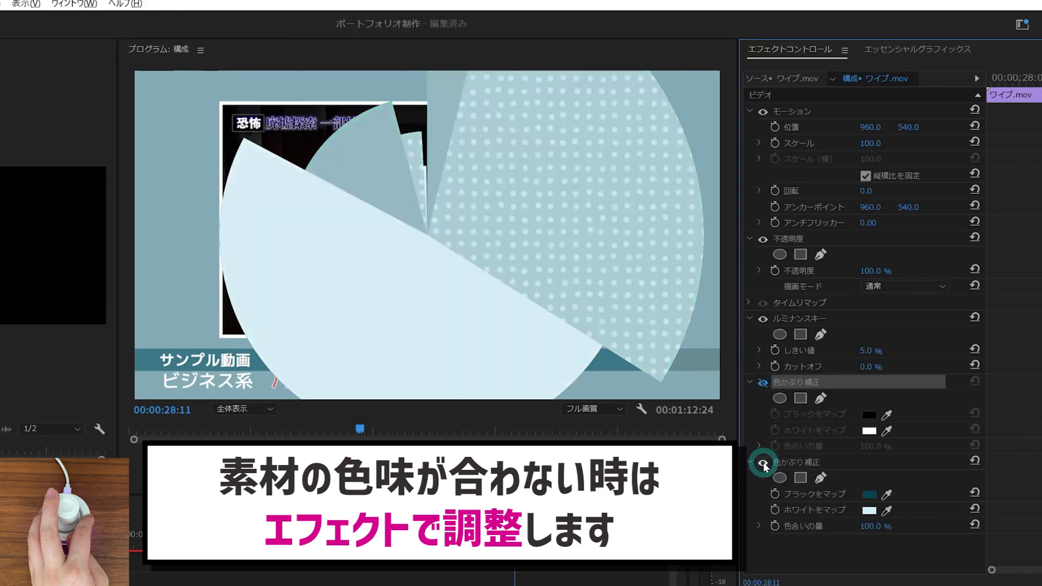
pyautogui.click(763, 383)
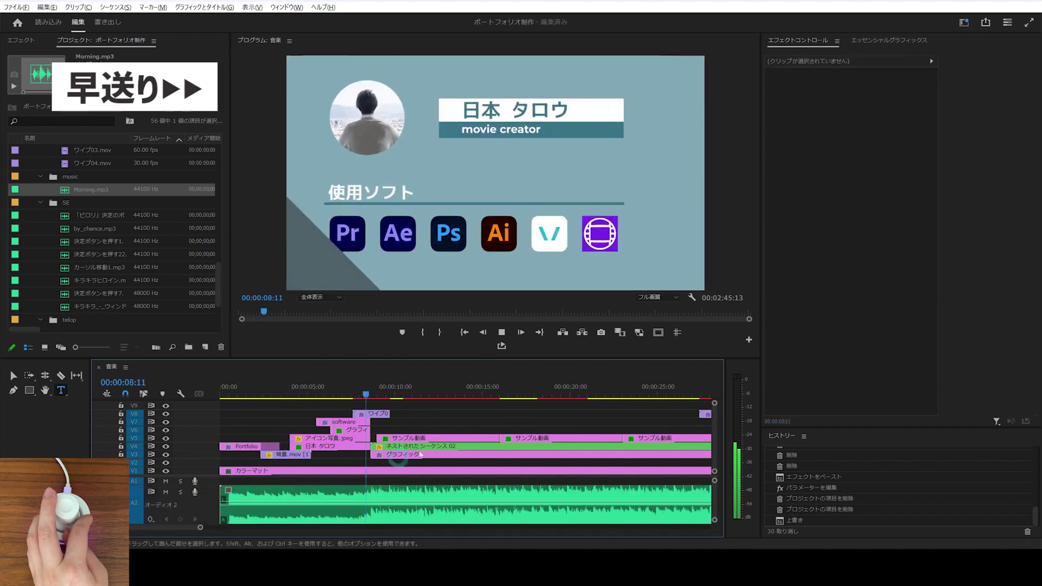
# - Review the Morning.mp3 ending and mark where its closing section begins
pyautogui.press('space')
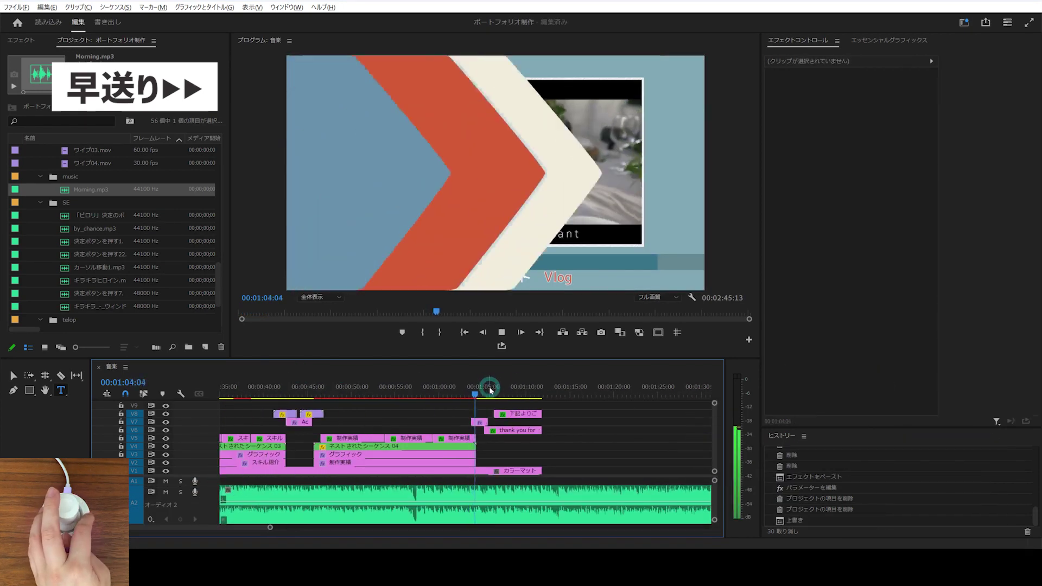
pyautogui.click(436, 389)
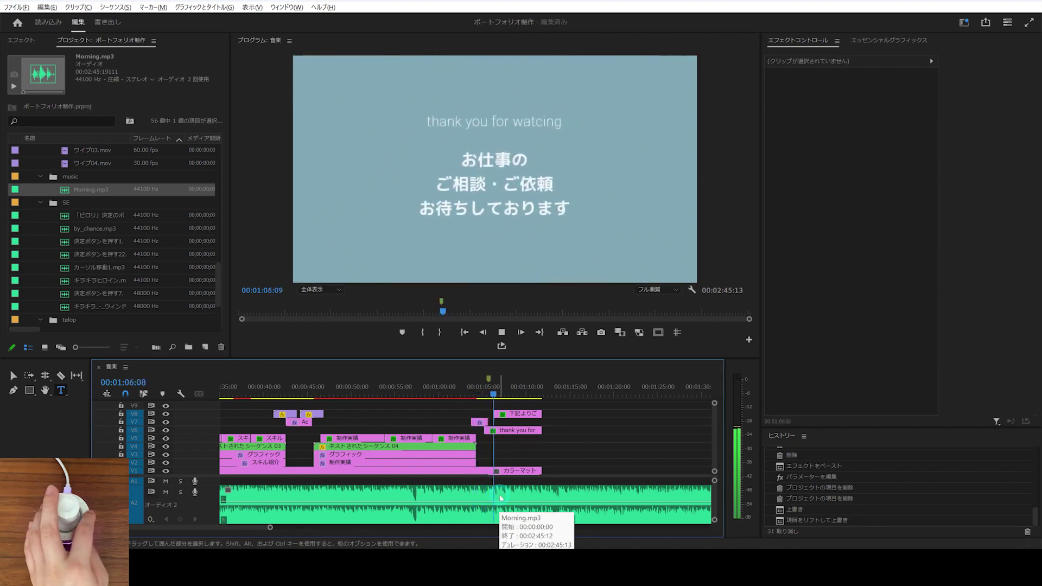
pyautogui.press('space')
pyautogui.press('-')
pyautogui.press('-')
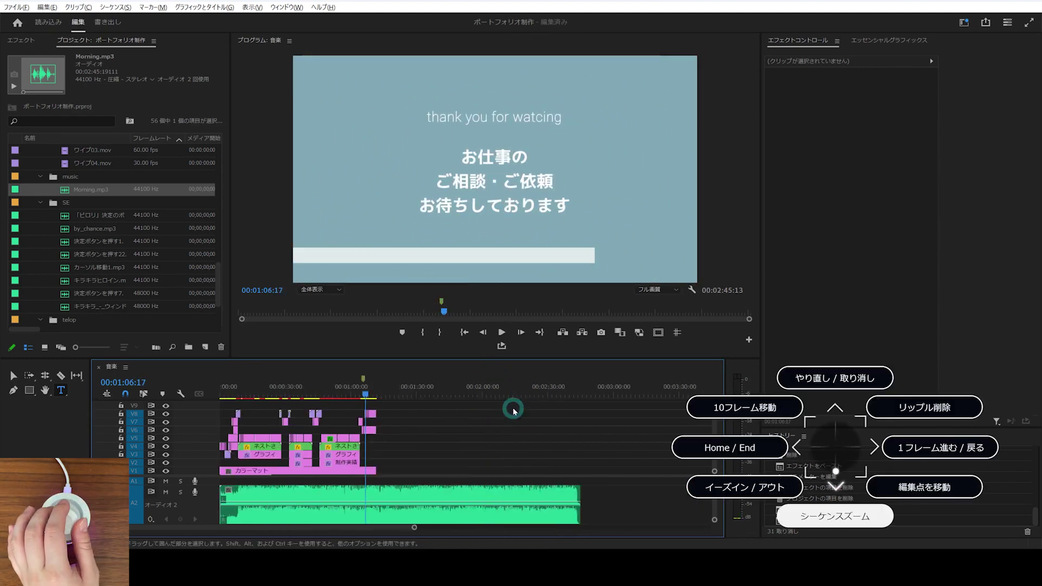
pyautogui.click(559, 387)
pyautogui.press('space')
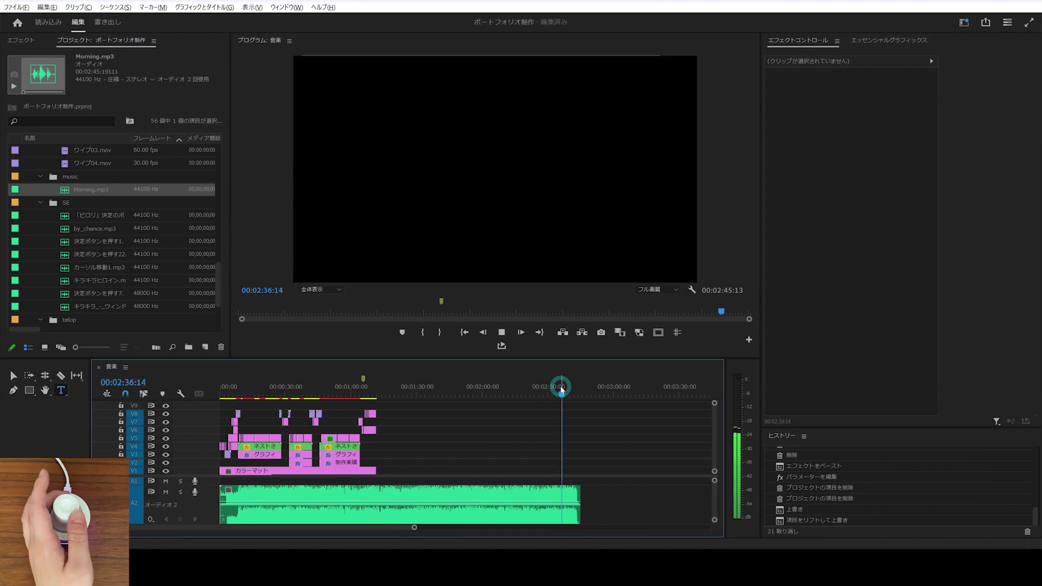
pyautogui.click(597, 479)
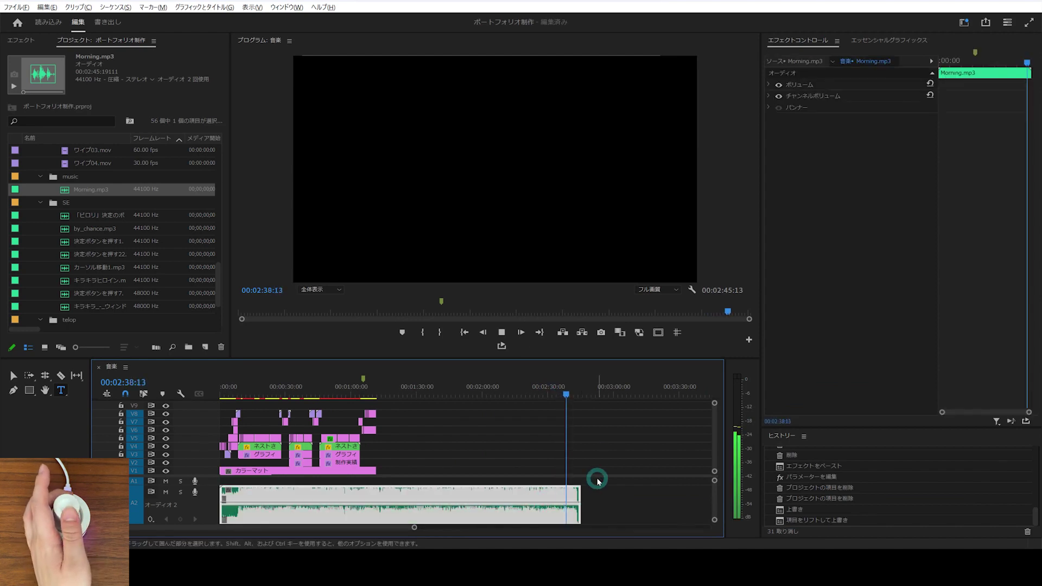
pyautogui.press('space')
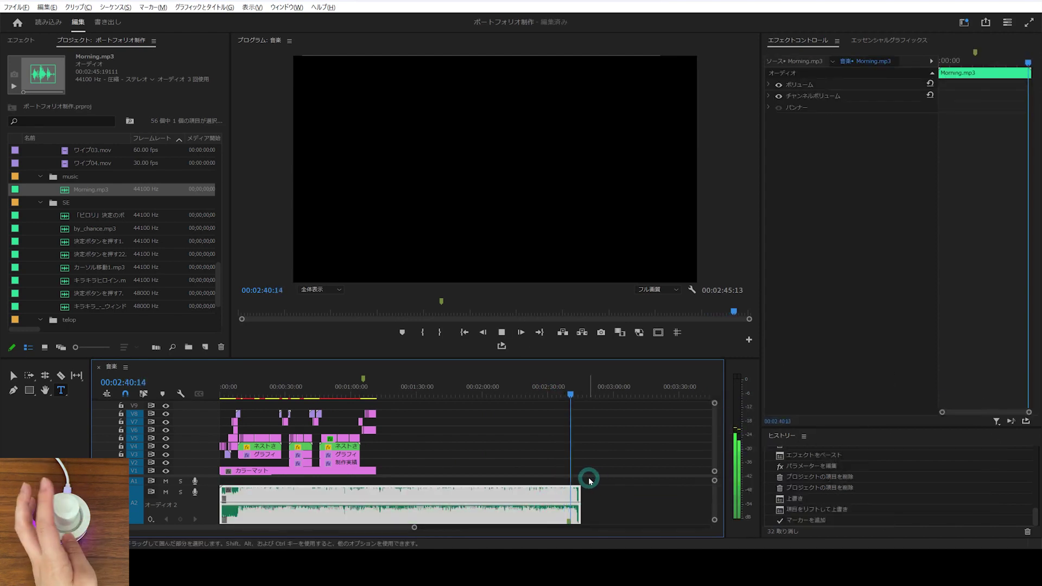
# - Cut the music at 1:05:22, delete the middle, and join the closing section
pyautogui.click(364, 387)
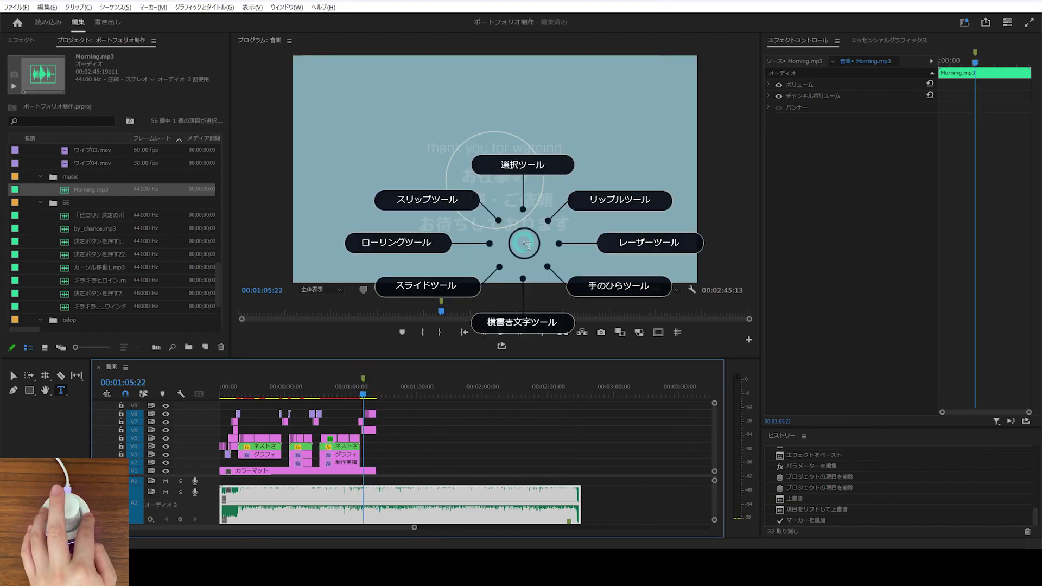
pyautogui.press('c')
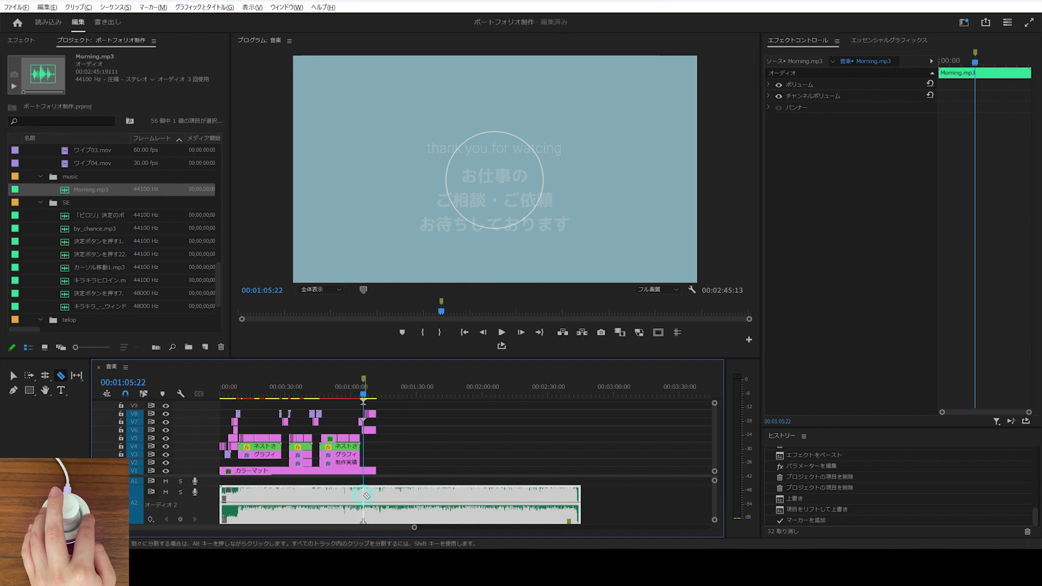
pyautogui.click(365, 495)
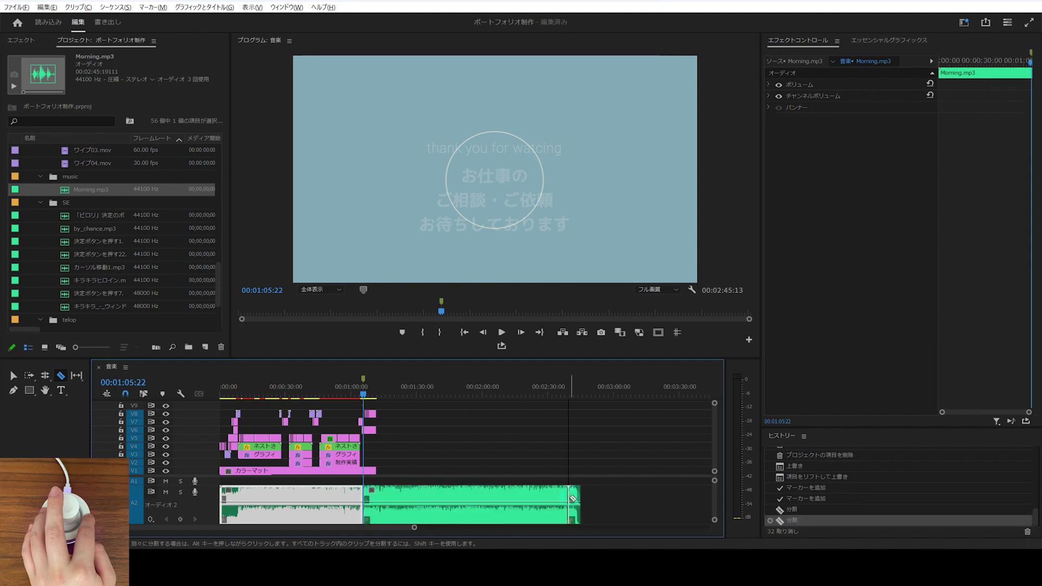
pyautogui.click(505, 505)
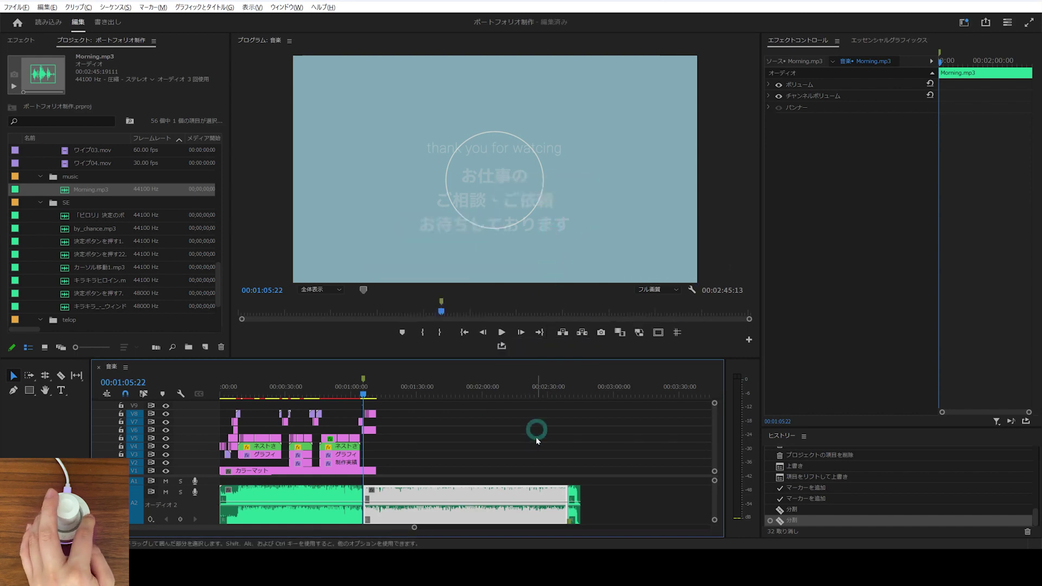
pyautogui.press('Delete')
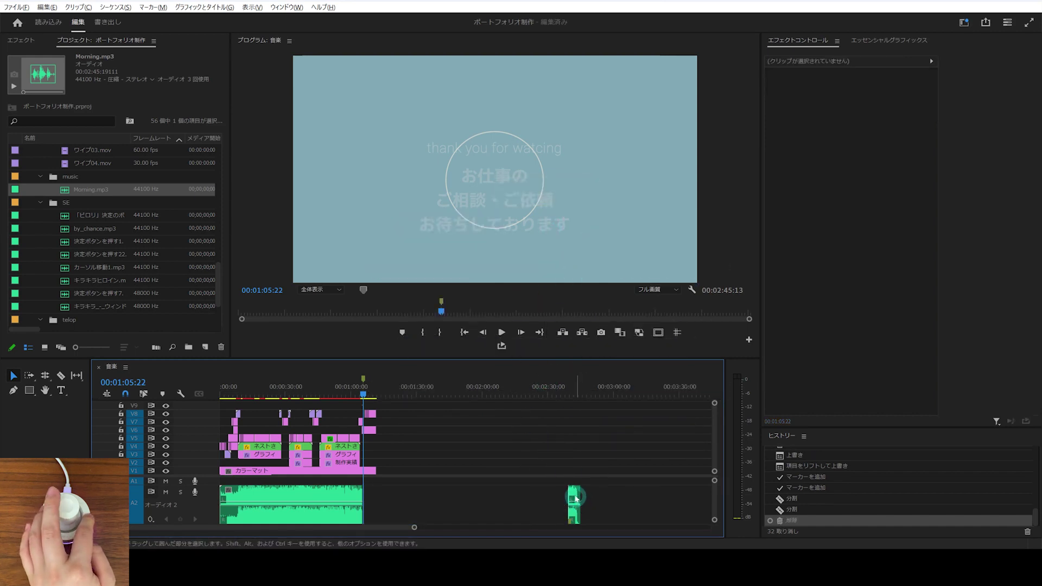
pyautogui.moveTo(496, 497); pyautogui.dragTo(385, 498)
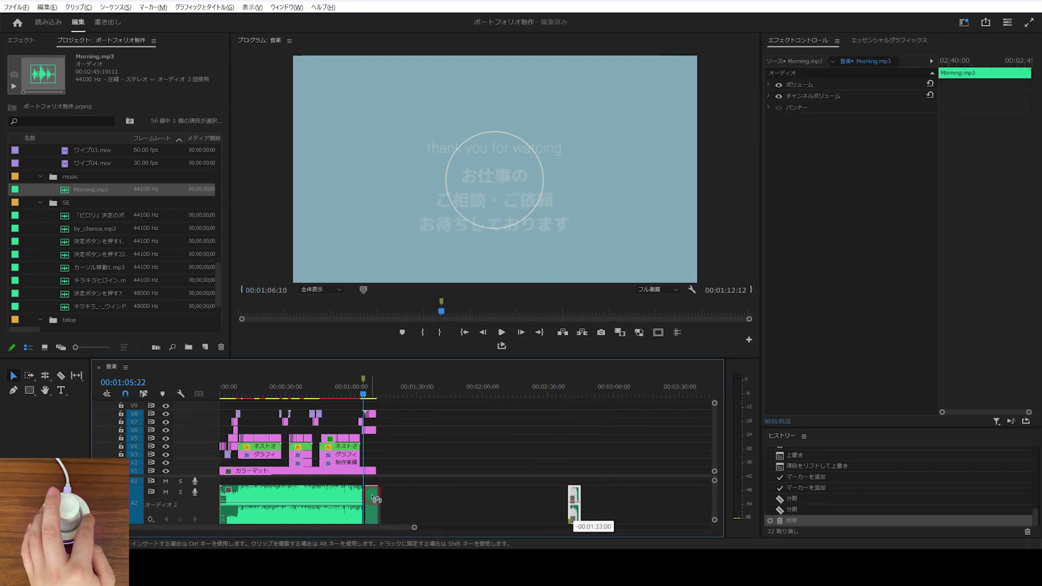
pyautogui.moveTo(449, 387); pyautogui.dragTo(372, 386)
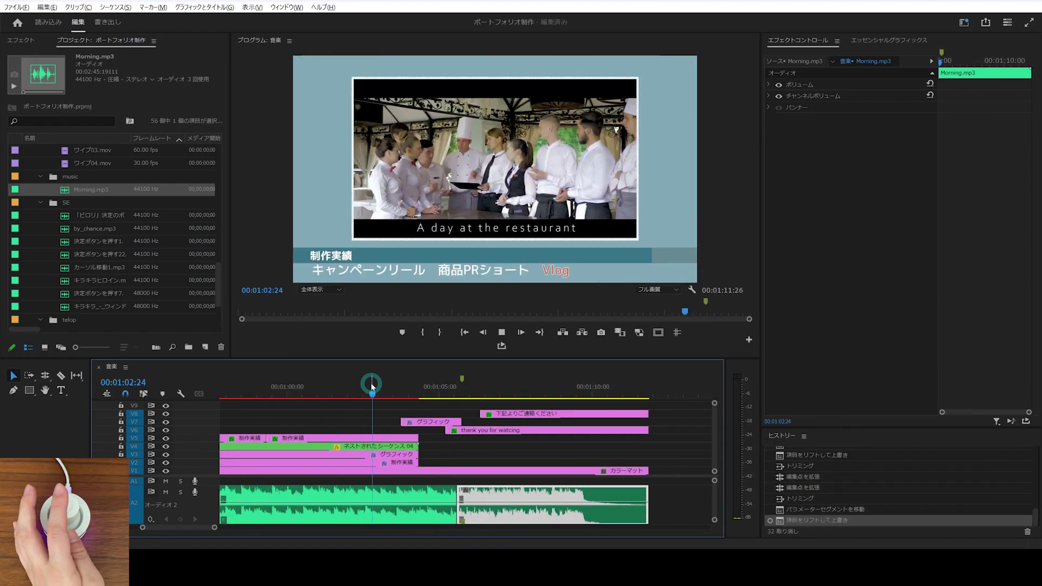
pyautogui.press('space')
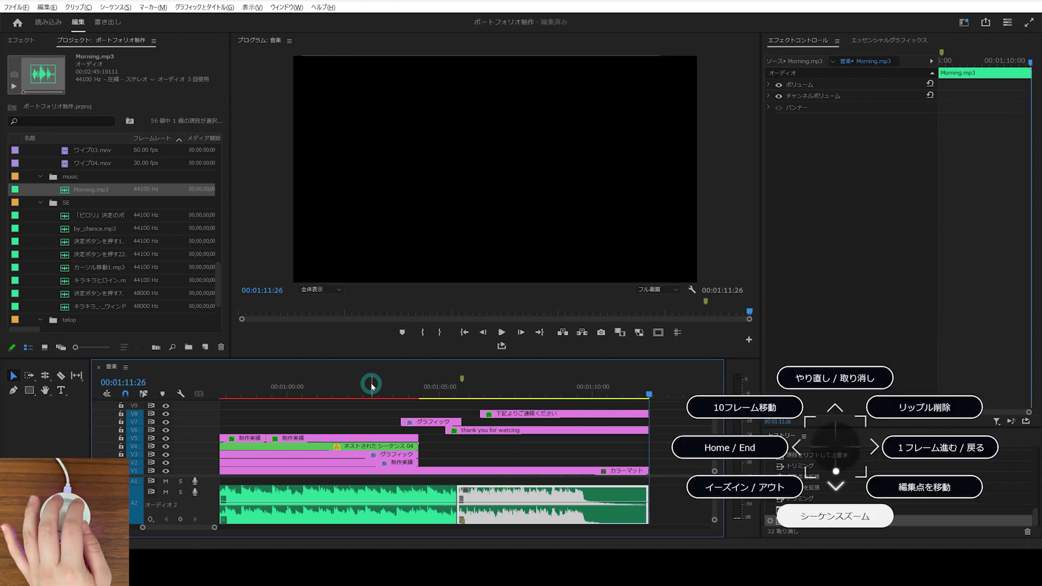
# - Return the playhead to the start of the 音楽 sequence
pyautogui.press('Home')
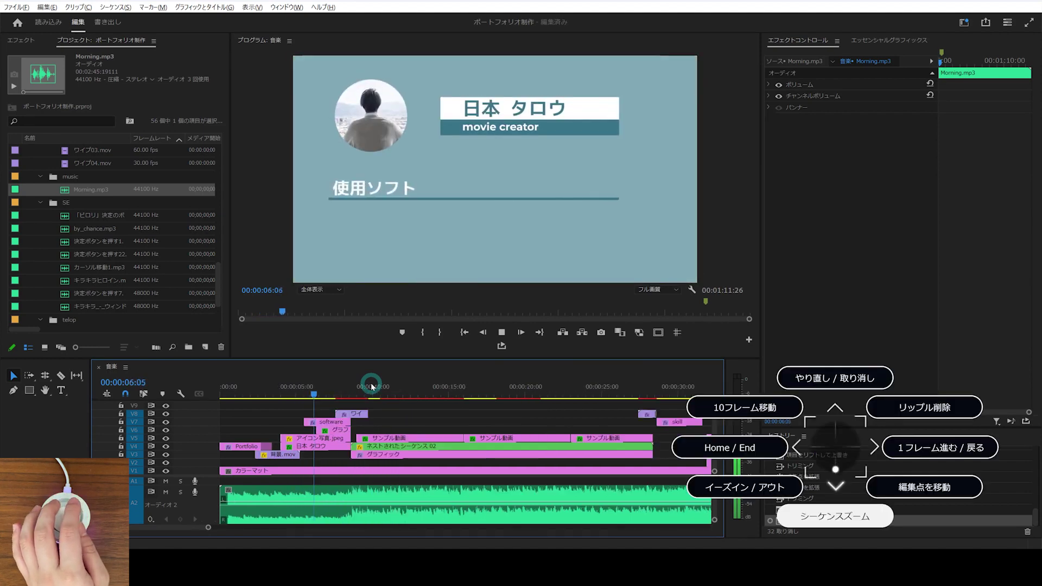
# - Add ピロリ on A1 at the title wipe and 決定ボタンを押す1 at 4 seconds
pyautogui.moveTo(79, 214); pyautogui.dragTo(360, 381)
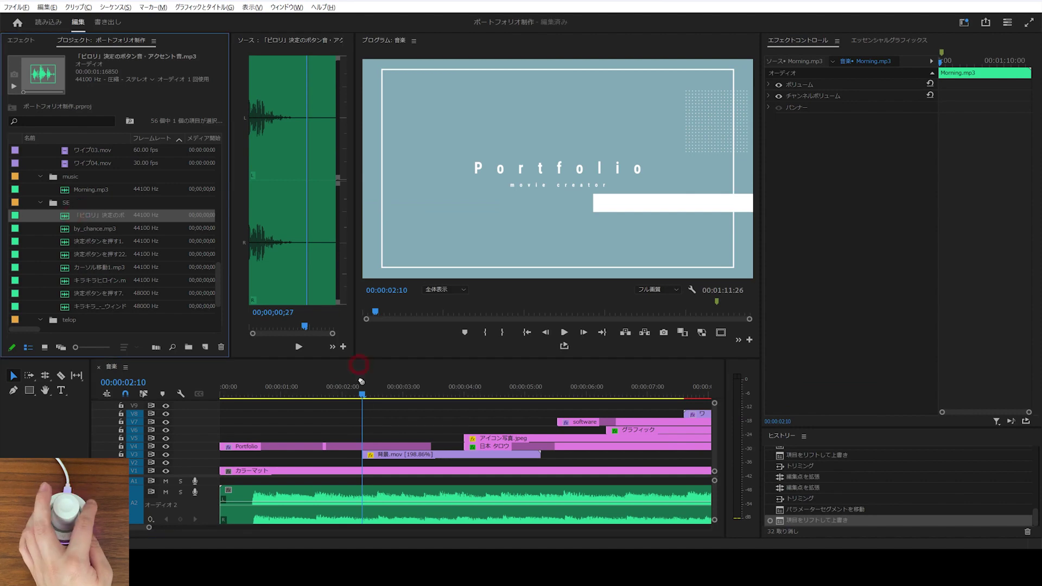
pyautogui.moveTo(362, 483); pyautogui.dragTo(362, 483)
pyautogui.press('space')
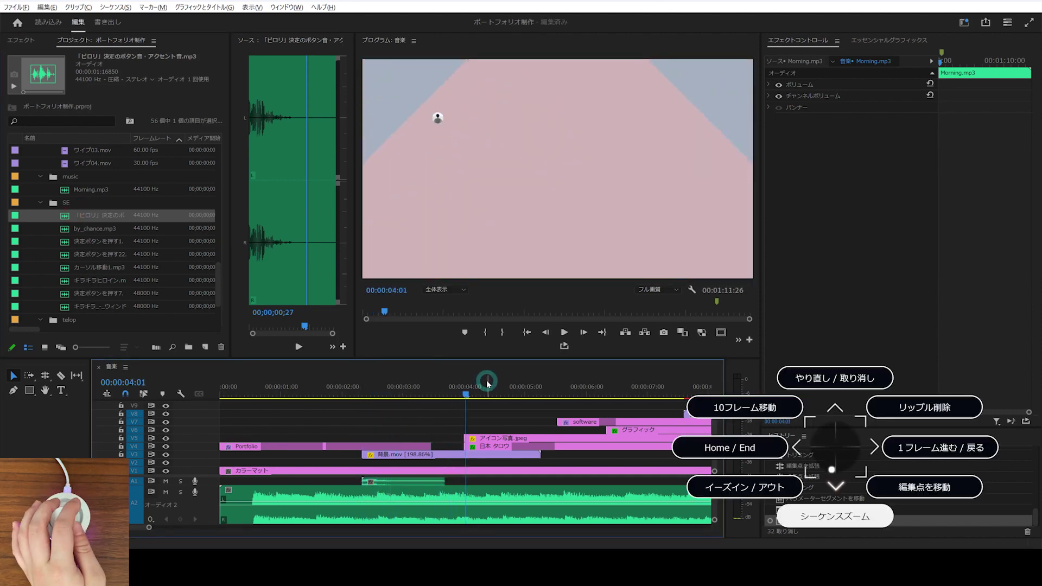
pyautogui.click(466, 393)
pyautogui.moveTo(78, 241); pyautogui.dragTo(451, 439)
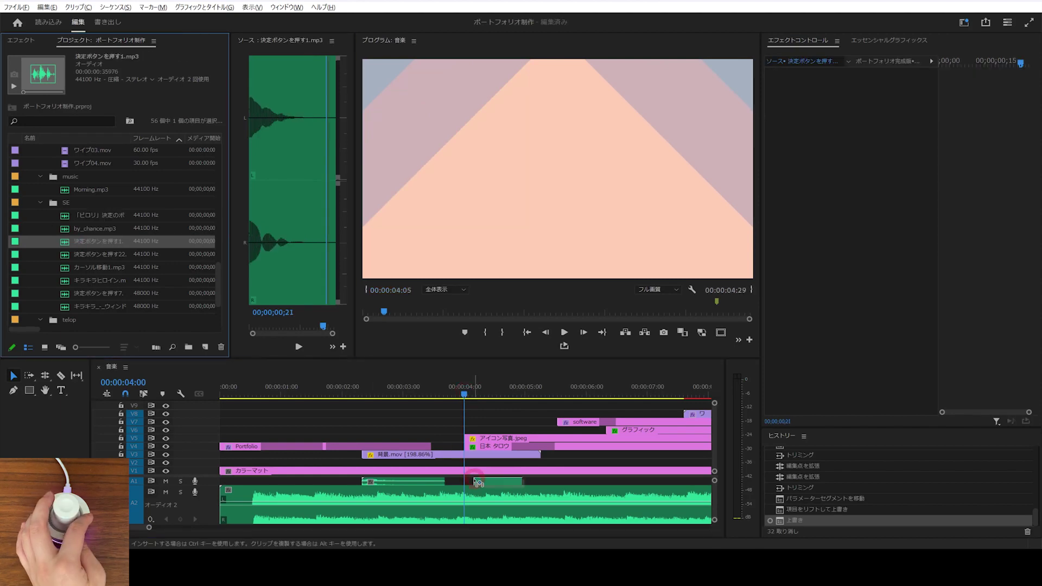
pyautogui.moveTo(470, 485); pyautogui.dragTo(470, 485)
pyautogui.press('space')
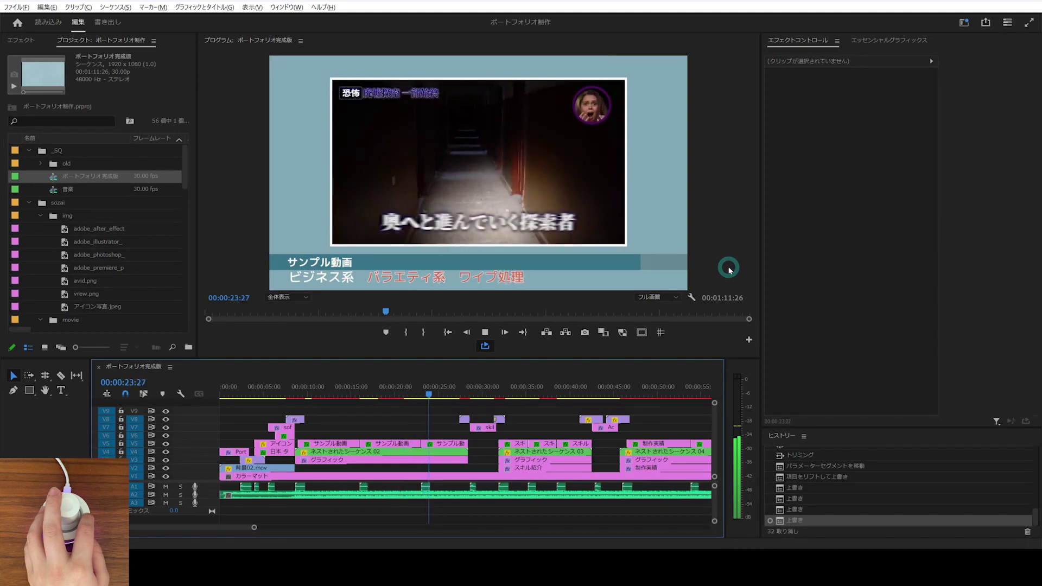
# - Move to the スキル紹介 card's edit point, zoomed in, with the Razor tool ready
pyautogui.press('space')
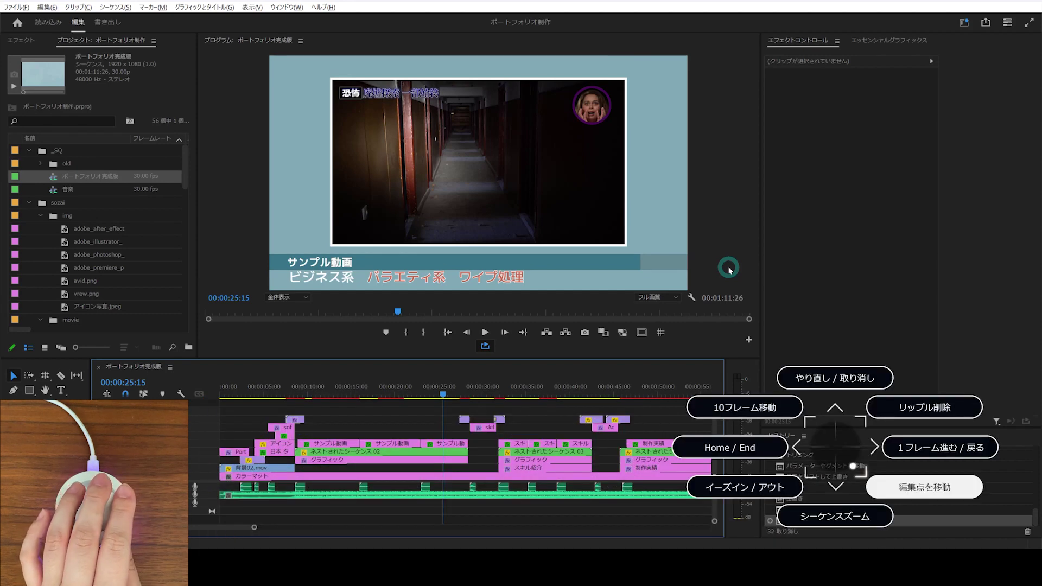
pyautogui.press('Up')
pyautogui.press('Down')
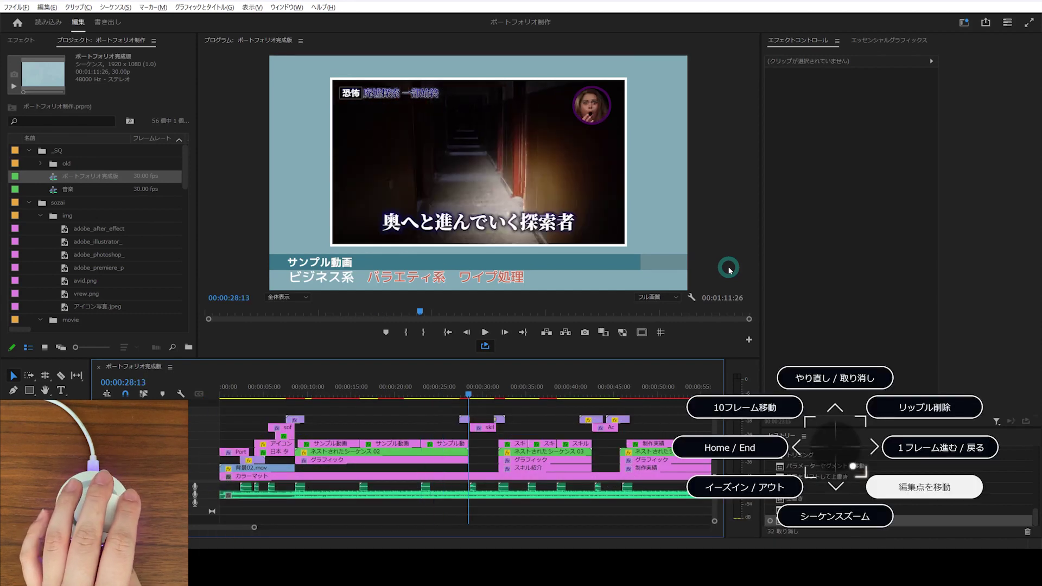
pyautogui.press('Down')
pyautogui.press('=')
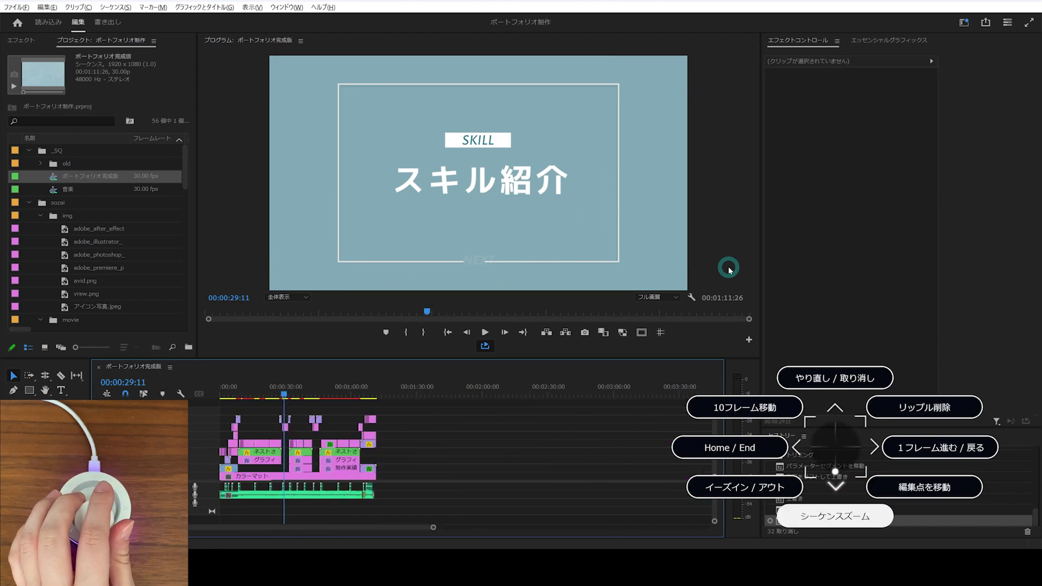
pyautogui.press('=')
pyautogui.press('=')
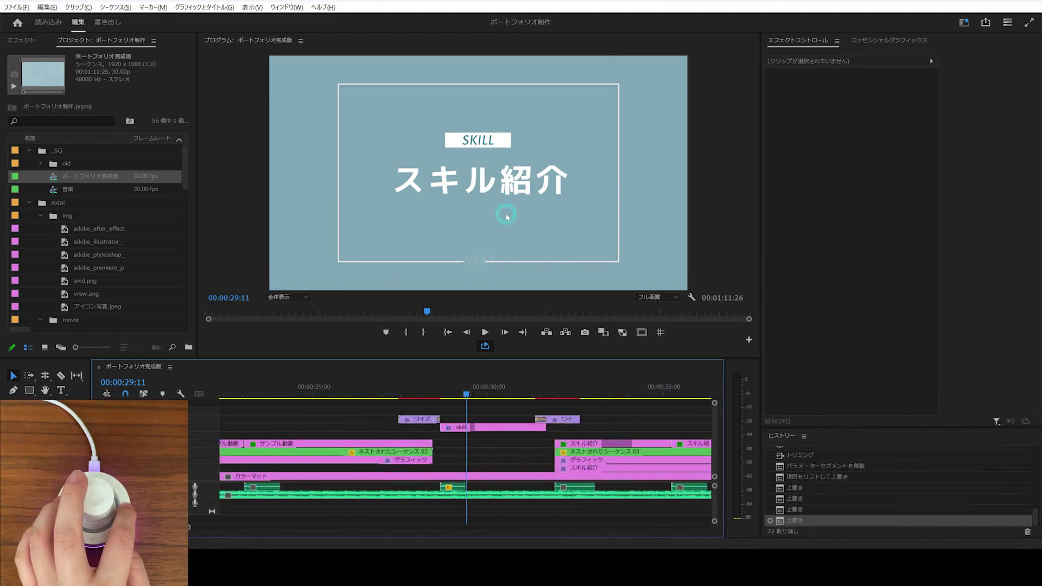
pyautogui.moveTo(497, 213); pyautogui.dragTo(498, 147)
pyautogui.moveTo(496, 239); pyautogui.dragTo(657, 246)
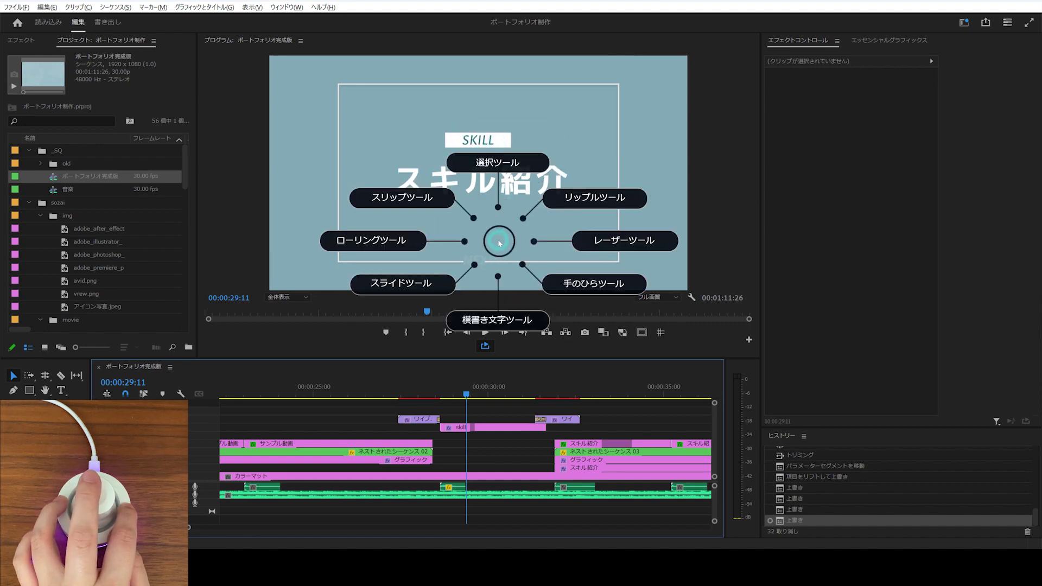